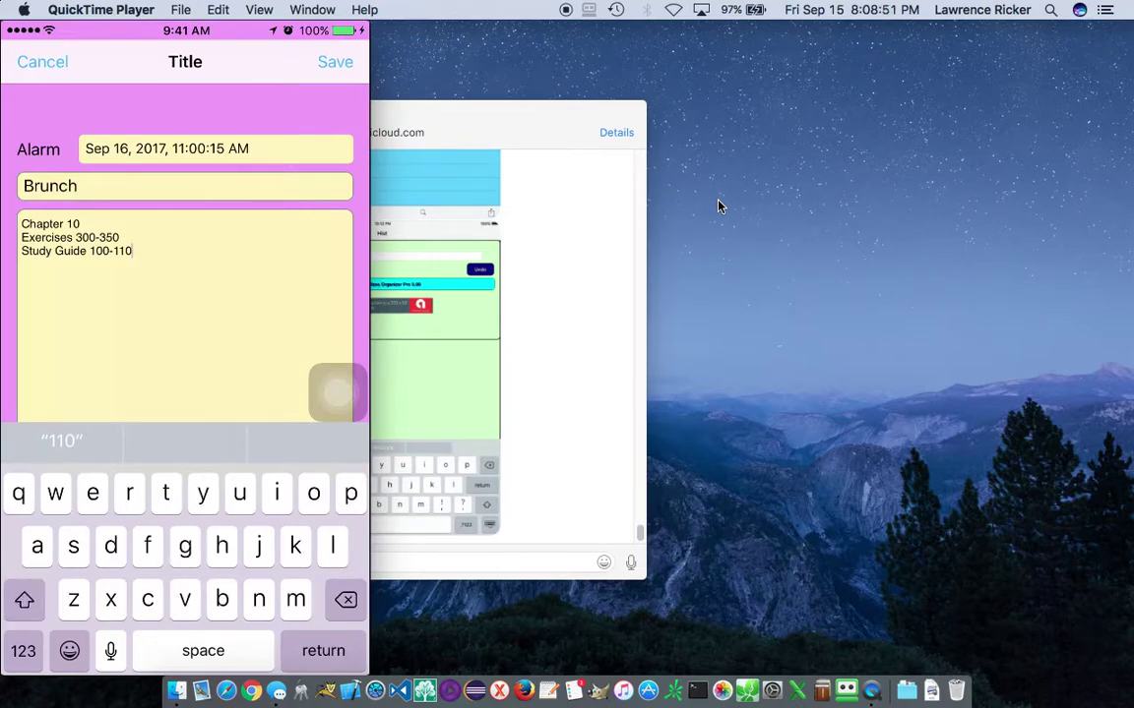
Replace the Brunch reminder's note text with "Meet squad".
key("BackSpace")
key("BackSpace")
key("BackSpace")
key("BackSpace")
key("BackSpace")
key("BackSpace")
key("BackSpace")
key("BackSpace")
key("BackSpace")
key("BackSpace")
key("BackSpace")
key("BackSpace")
key("BackSpace")
key("BackSpace")
key("BackSpace")
key("BackSpace")
key("BackSpace")
key("BackSpace")
key("BackSpace")
key("BackSpace")
key("BackSpace")
key("BackSpace")
key("BackSpace")
key("BackSpace")
key("BackSpace")
key("BackSpace")
key("BackSpace")
key("BackSpace")
key("BackSpace")
key("BackSpace")
key("BackSpace")
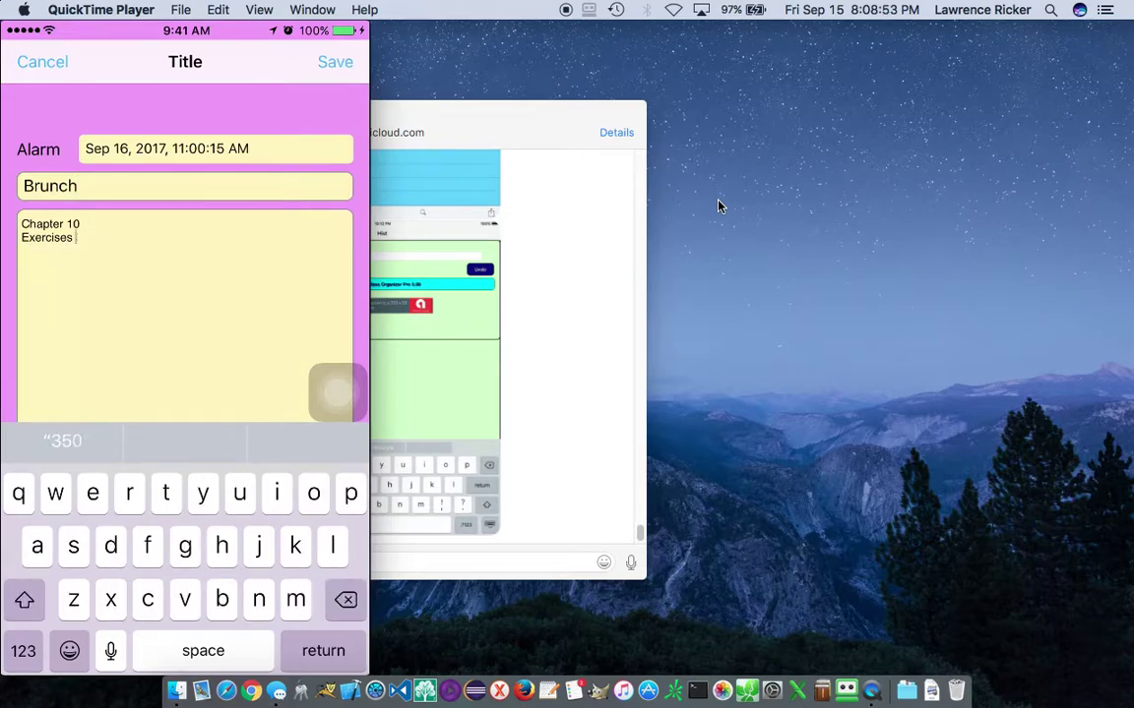
type("Meet ")
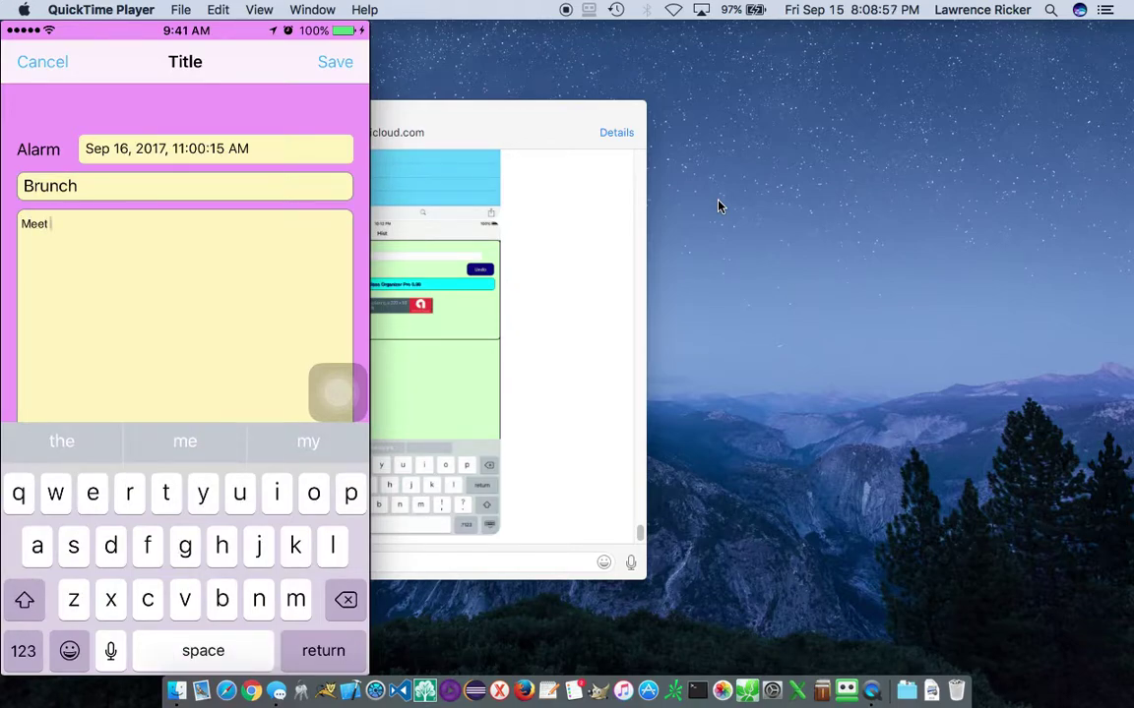
type("cr")
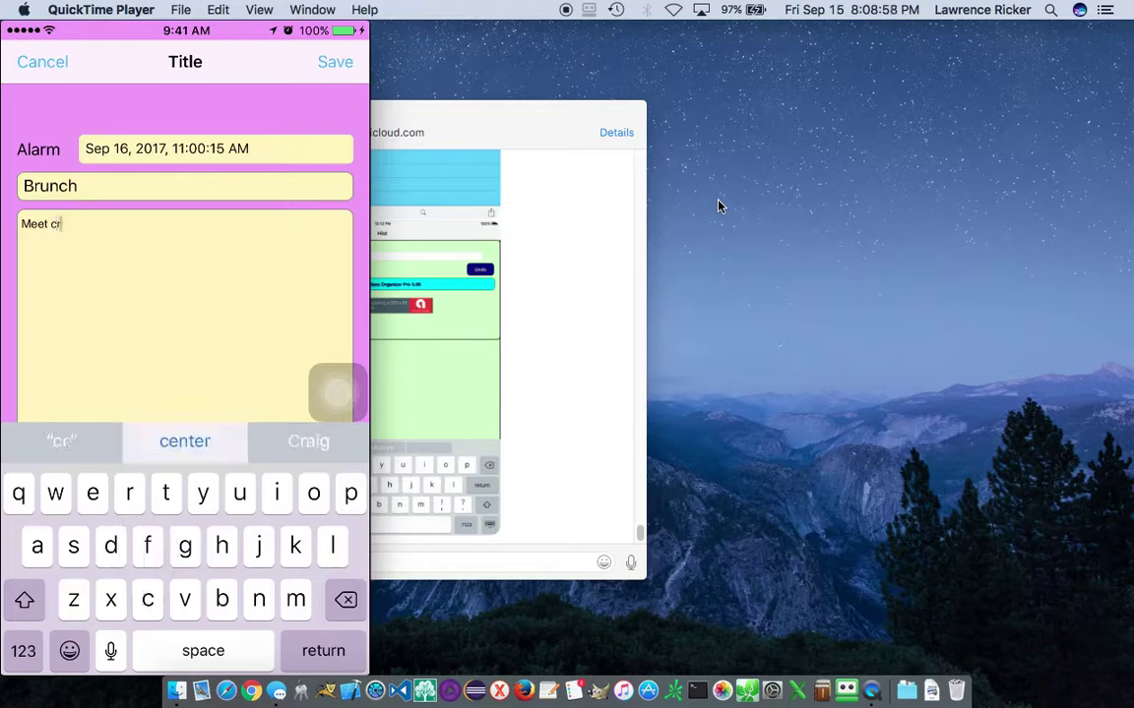
key("BackSpace")
type("squad")
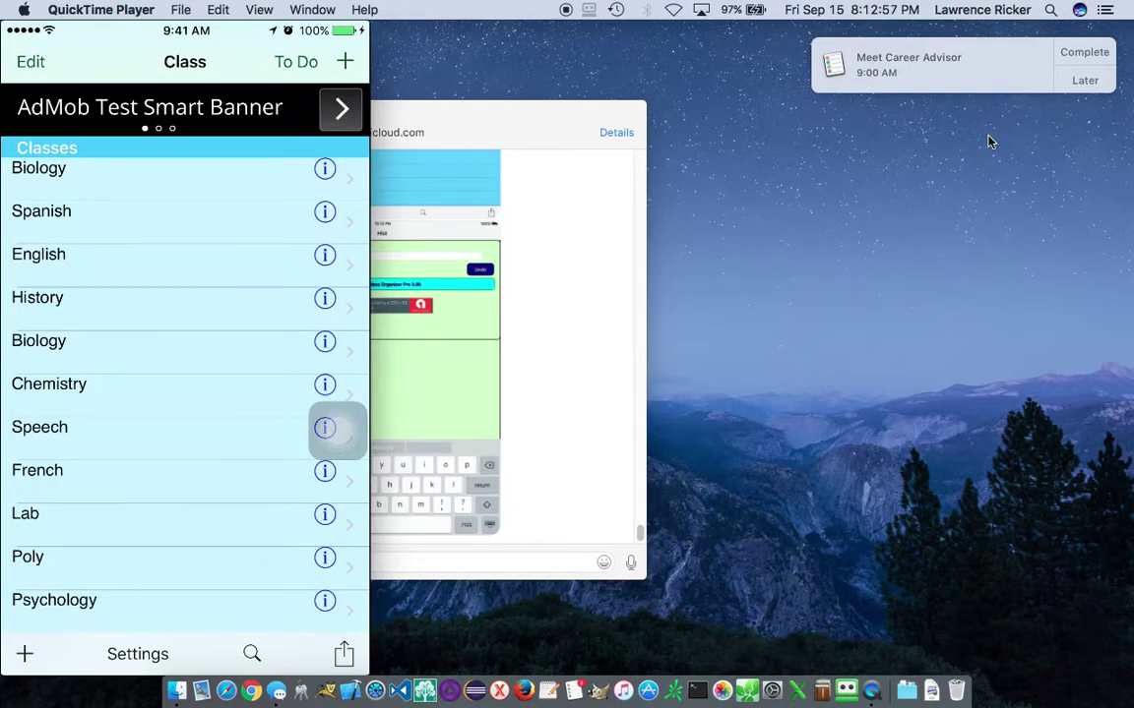
Mark the Meet Career Advisor reminder as complete from its notification.
left_click(1084, 53)
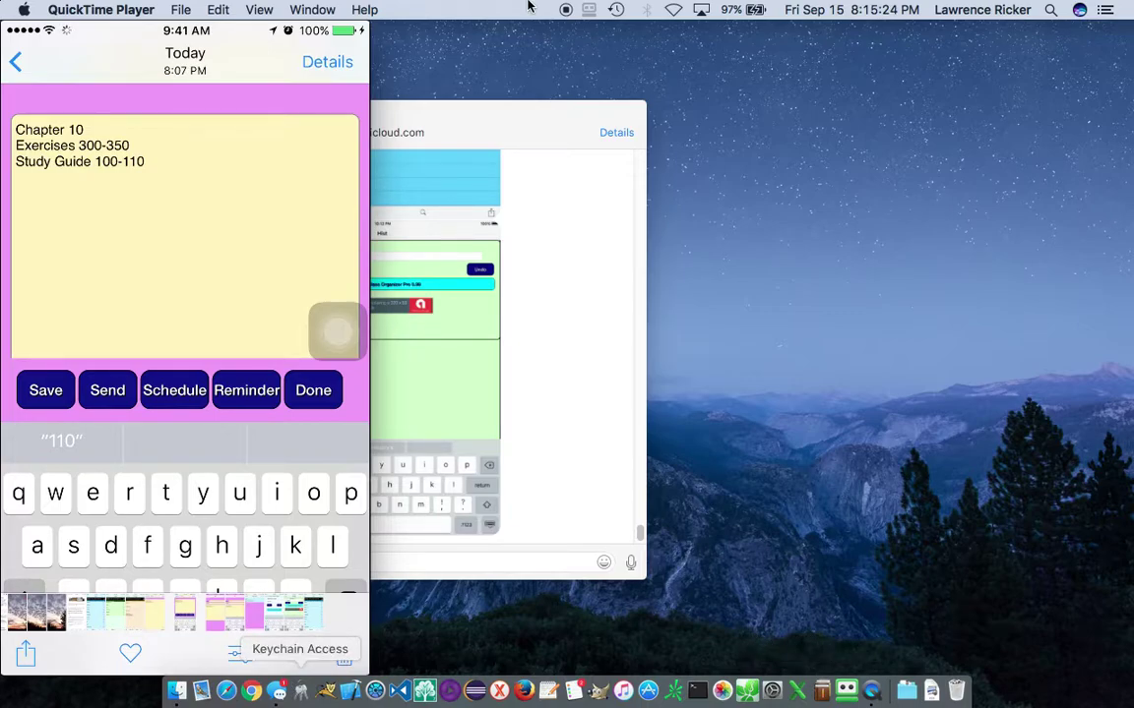
Switch to Messages and open the unread conversation that has the six image attachments.
left_click(391, 120)
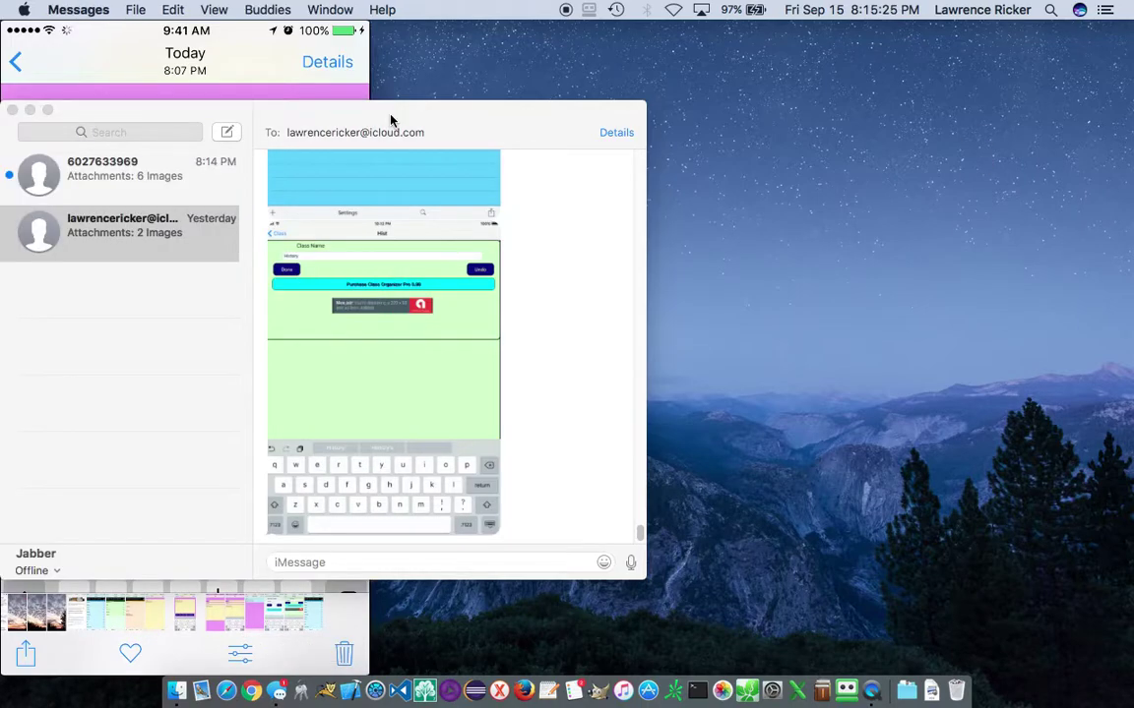
left_click(423, 131)
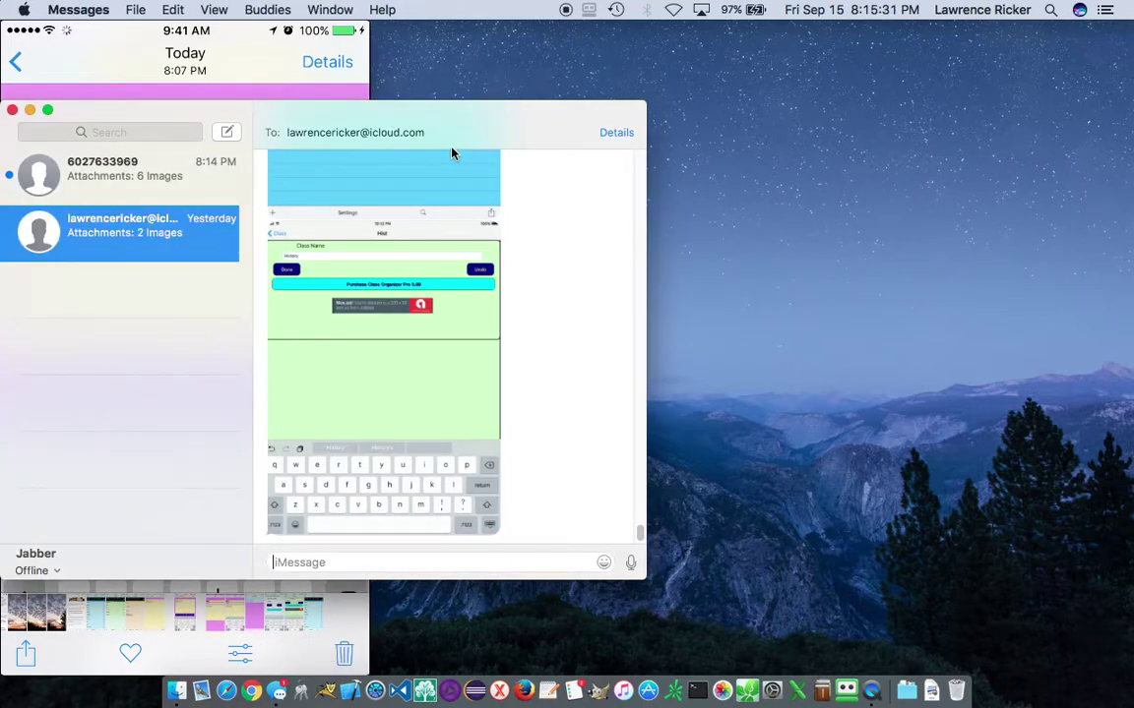
left_click(338, 111)
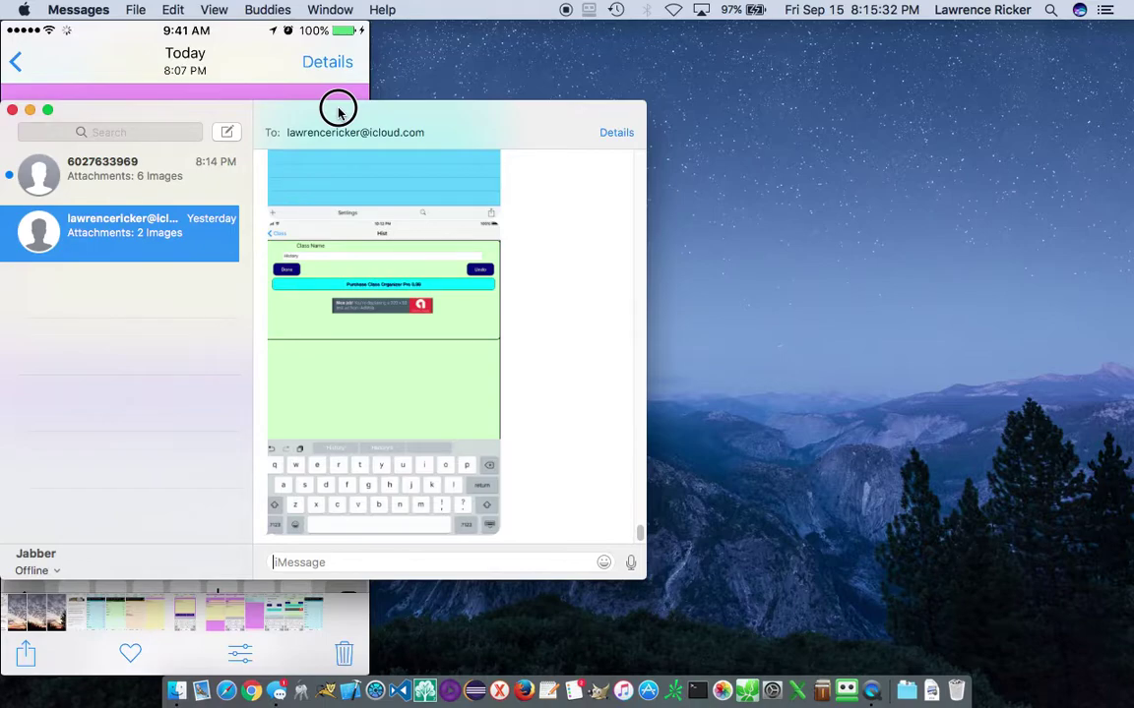
left_click(121, 174)
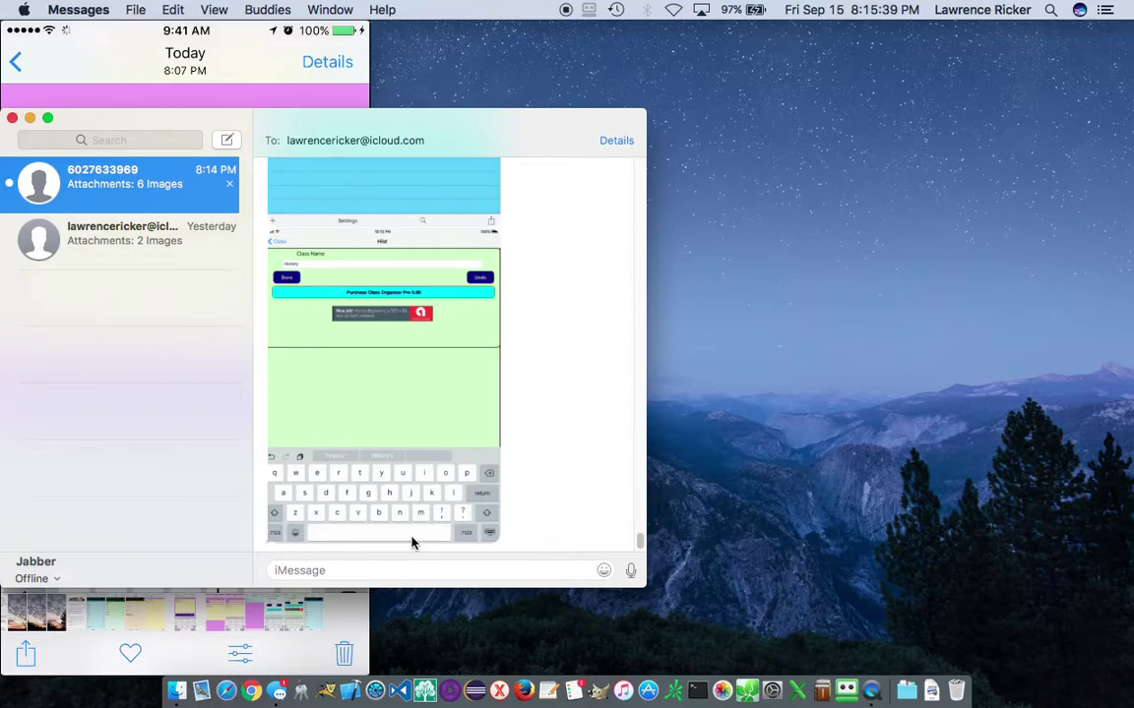
Switch to Finder and open Documents > 2017 ProjectOrganizer244_3 > Assets > ClassOrganizer > iPhone.
left_click(177, 694)
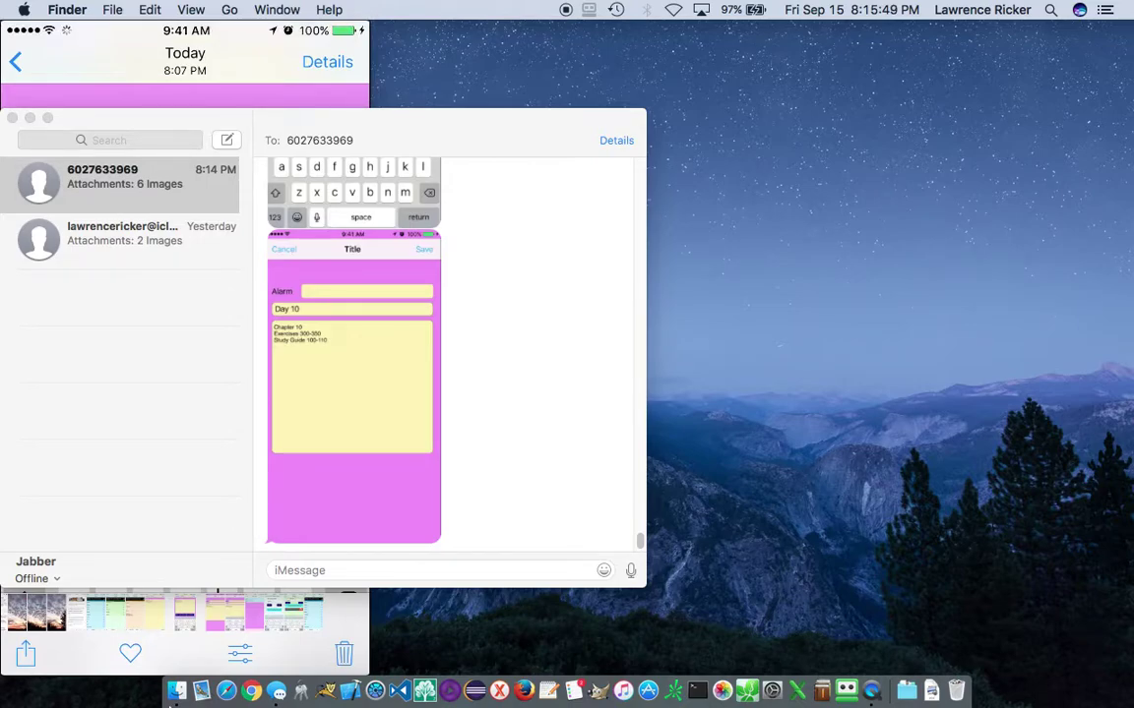
left_click(177, 691)
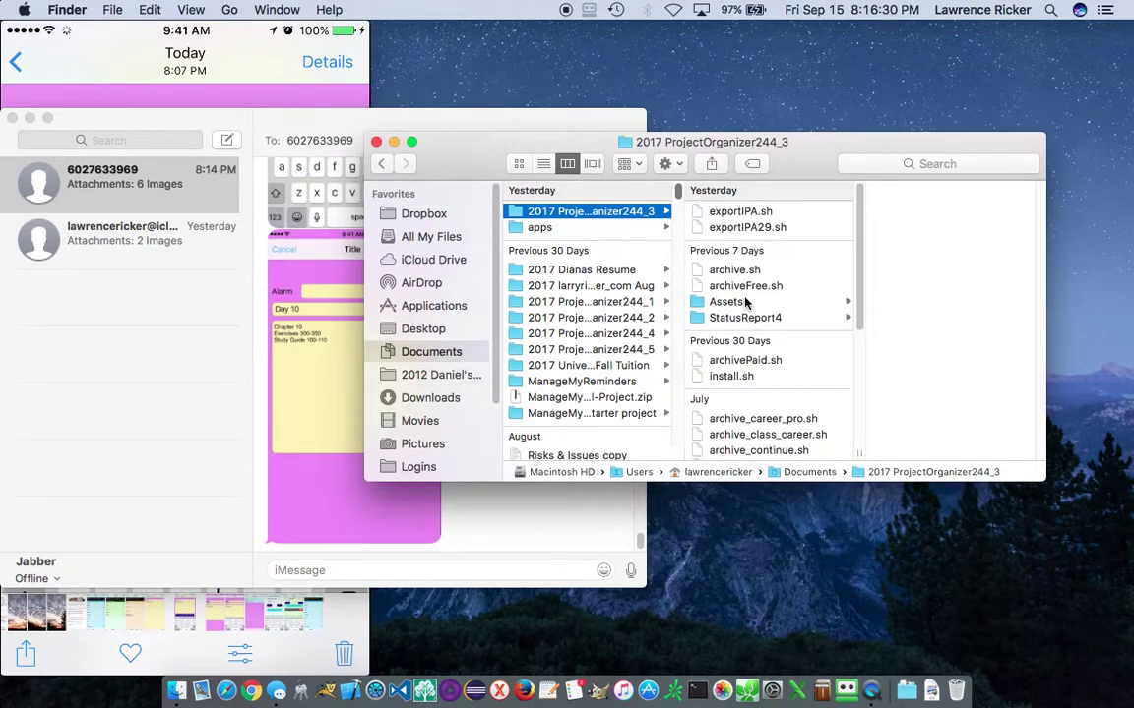
left_click(744, 302)
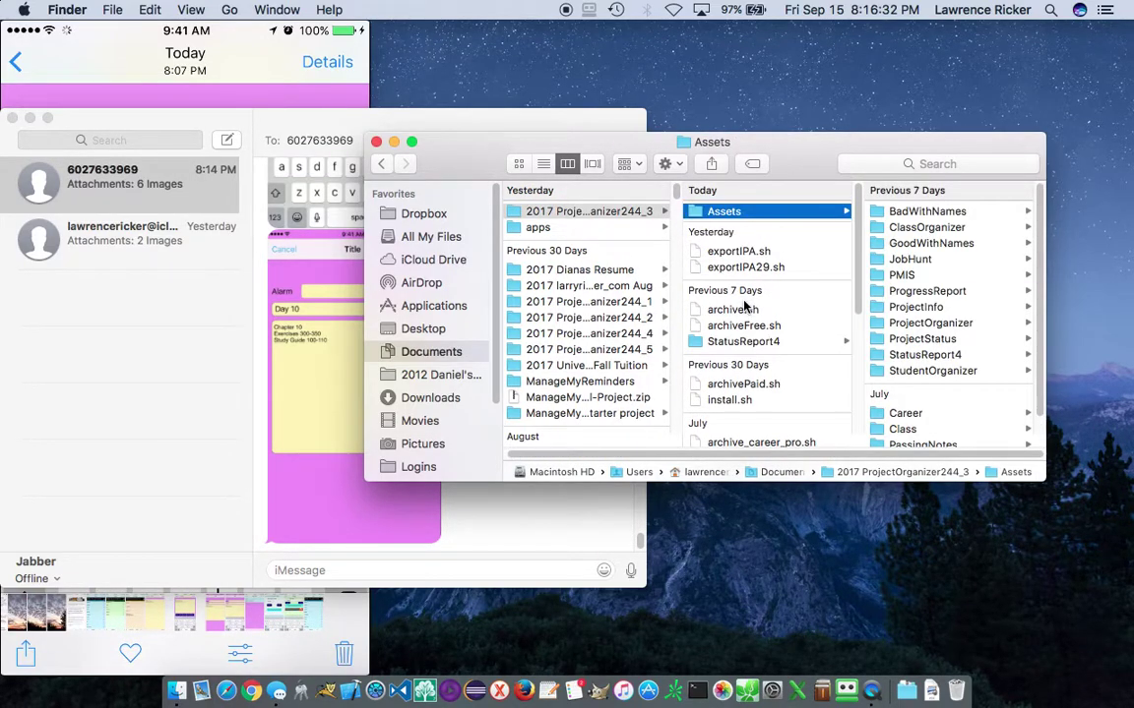
left_click(946, 227)
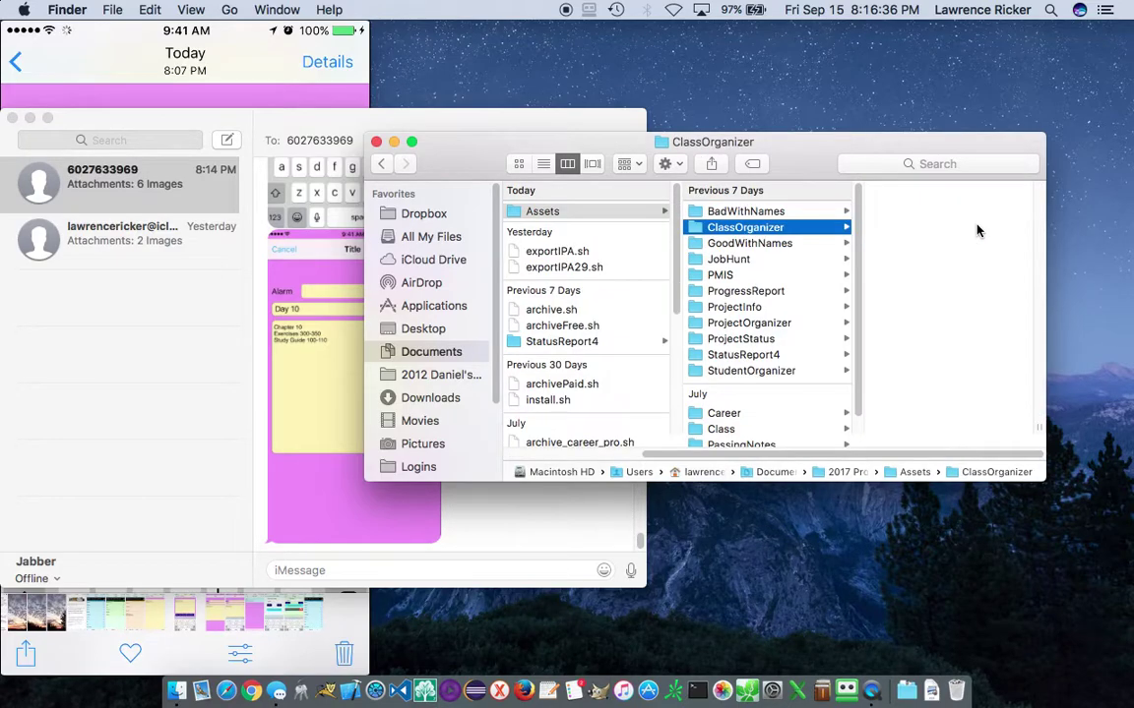
left_click(903, 211)
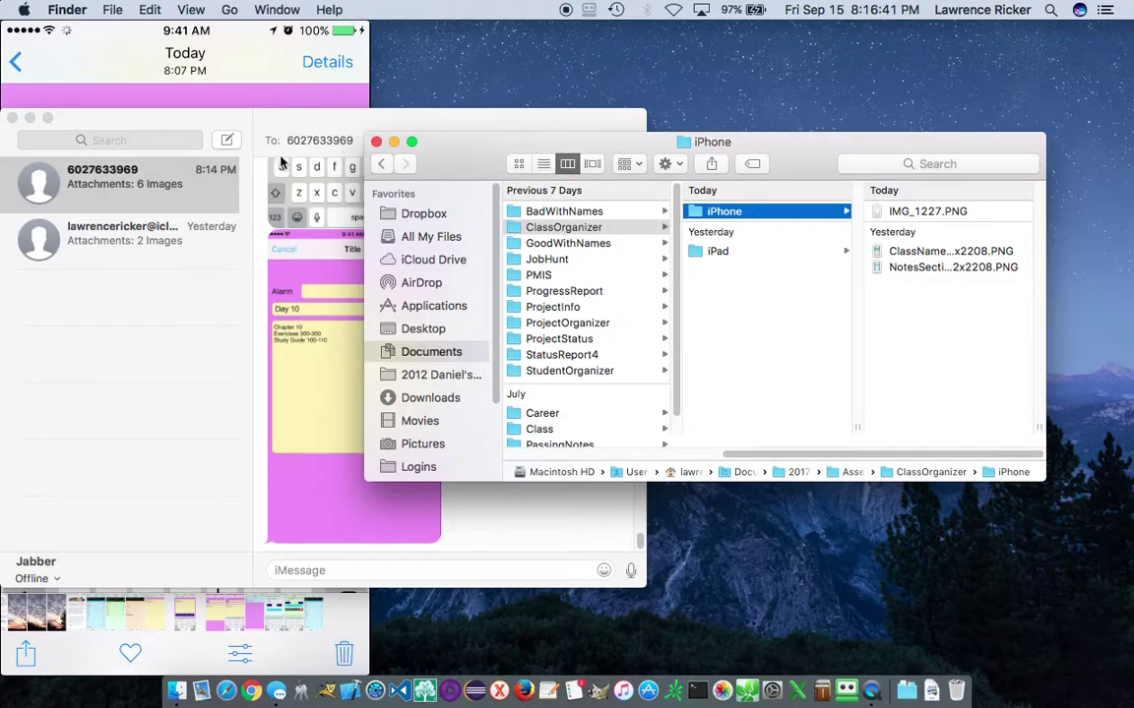
Copy the last screenshot in the Messages conversation, the Title form with the Alarm field, into the iPhone folder.
left_click(306, 384)
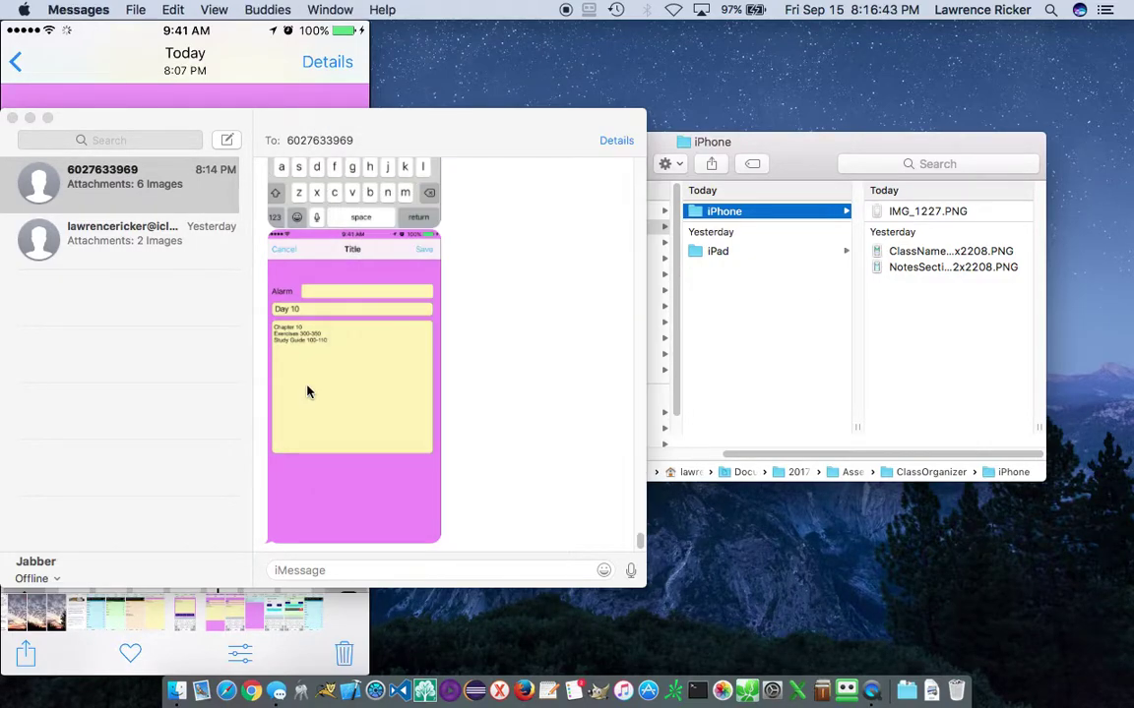
left_click(322, 417)
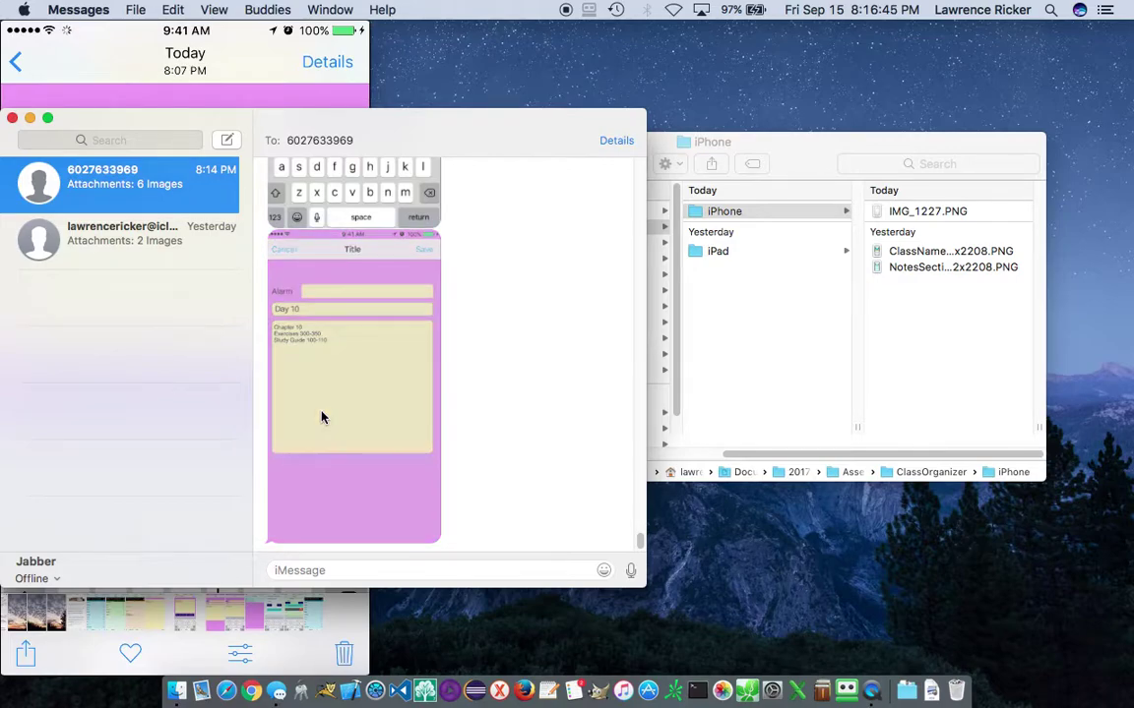
left_click_drag(318, 398, 971, 385)
left_click(970, 385)
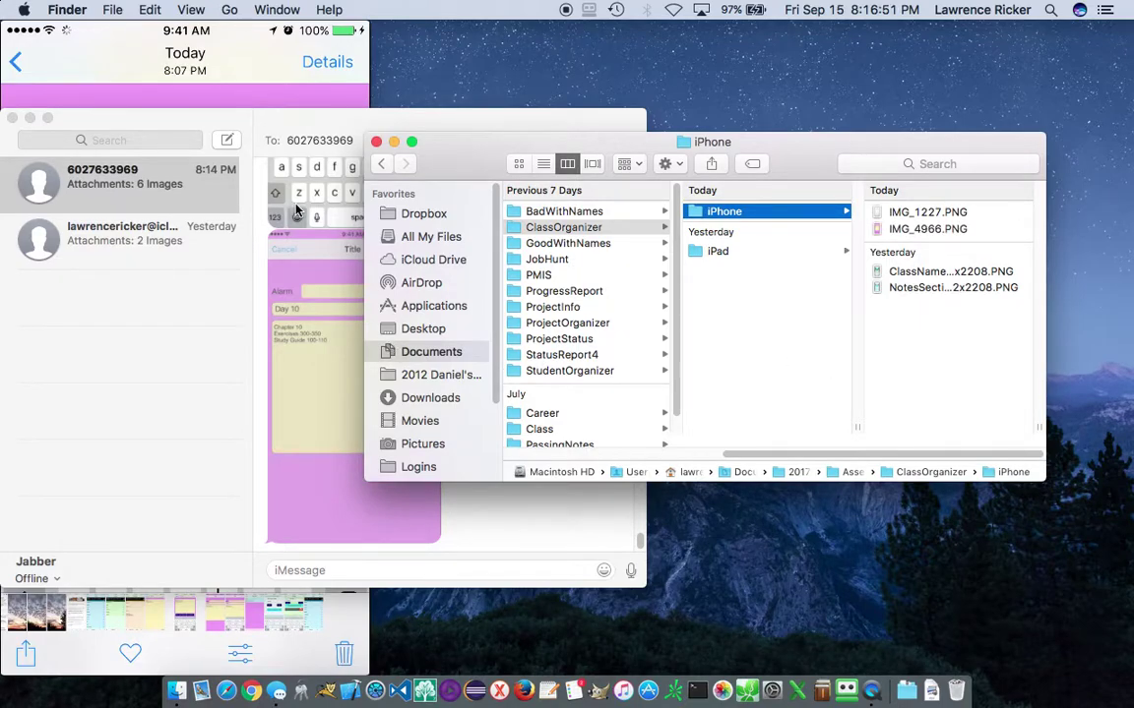
Copy the Day 10 note screenshot with the Save, Send, Schedule, Reminder and Done buttons from the conversation into the iPhone folder.
left_click(552, 519)
left_click(641, 486)
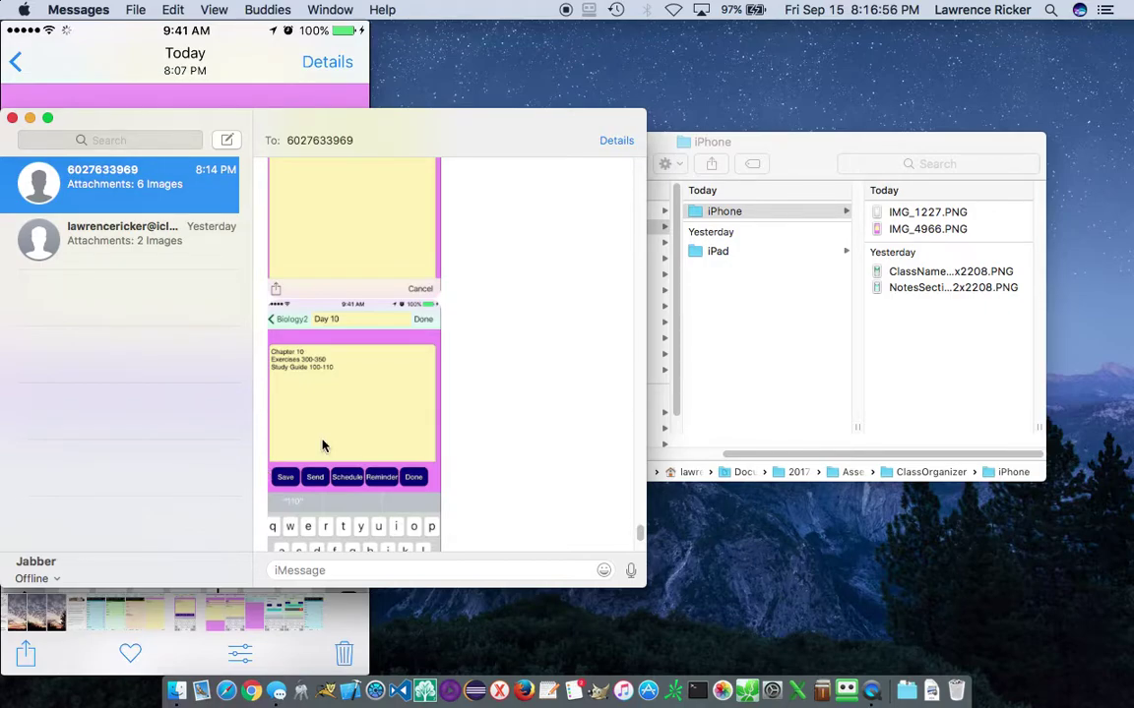
left_click_drag(322, 445, 952, 391)
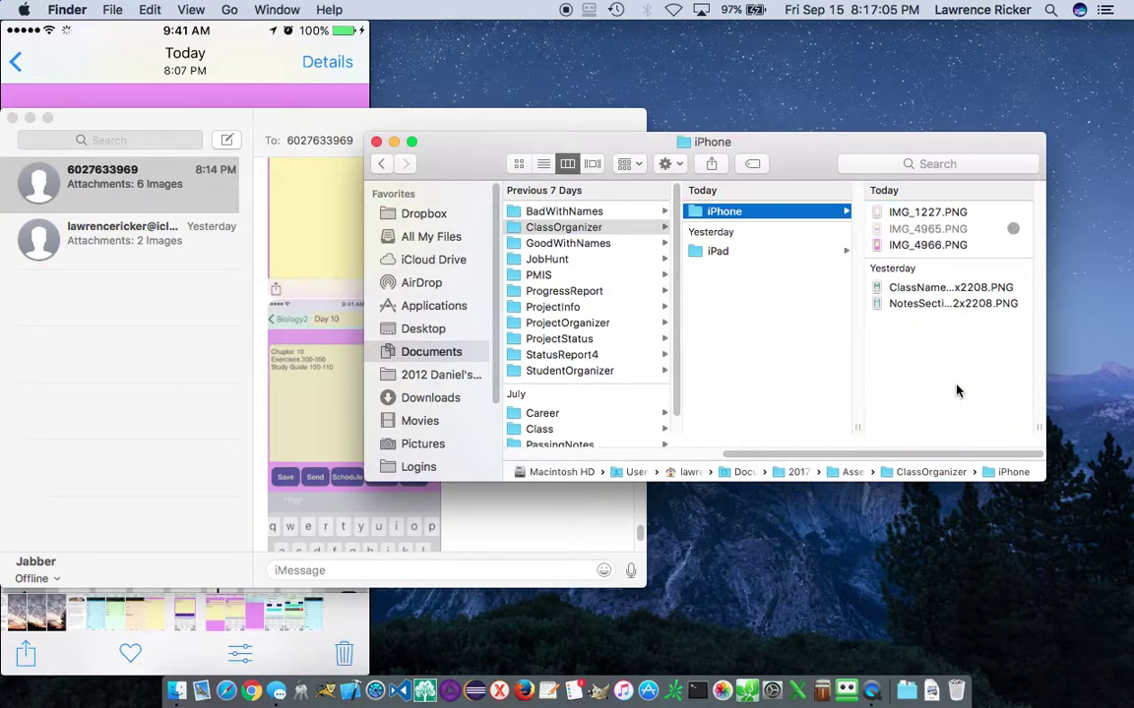
Try to copy the partly visible note screenshot above the Day 10 one from the conversation into the iPhone folder.
left_click(306, 285)
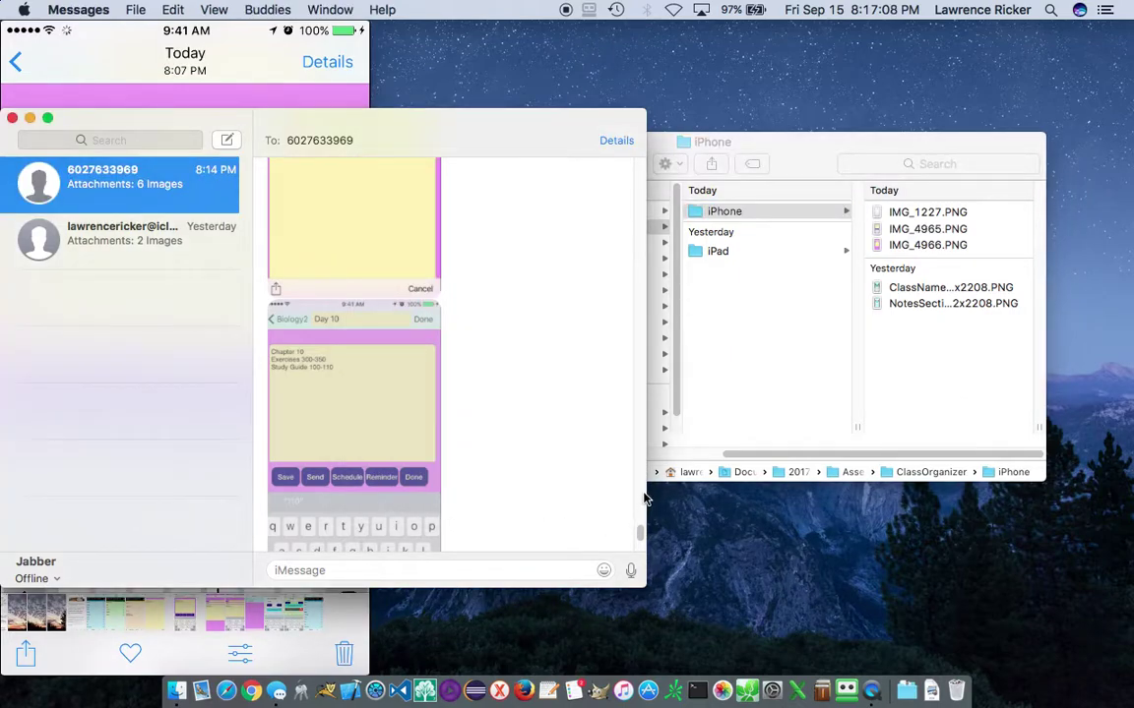
left_click(370, 233)
left_click_drag(370, 233, 510, 389)
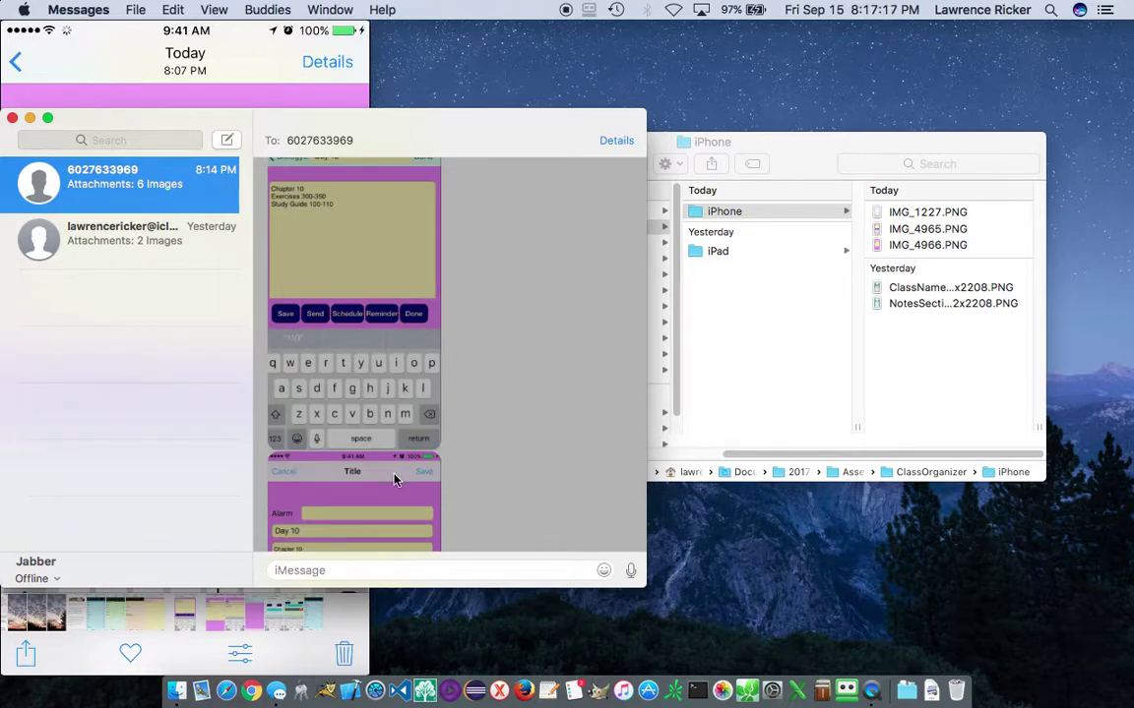
scroll(393, 480, "up", 3)
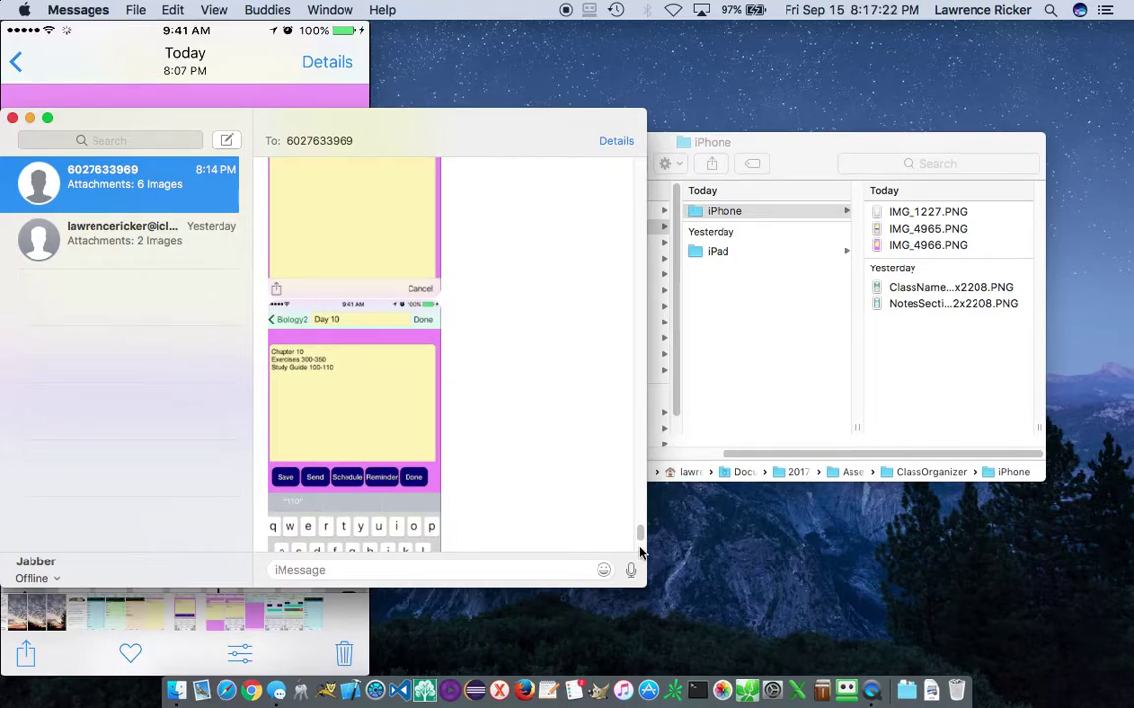
scroll(640, 536, "down", 5)
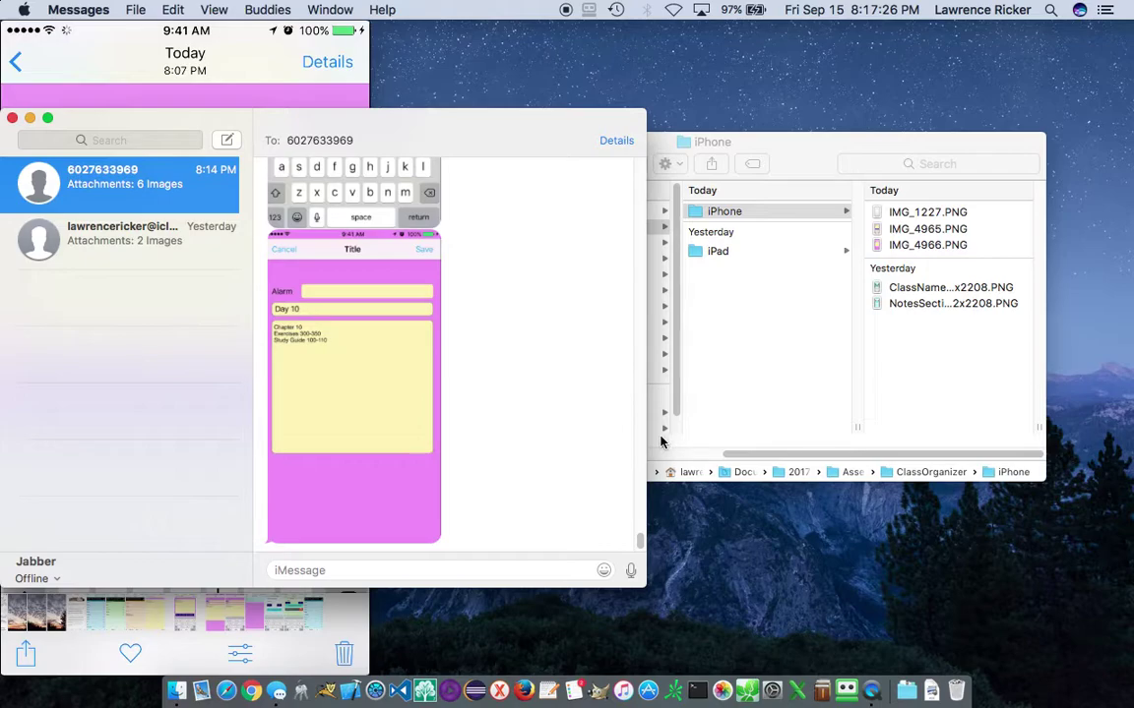
scroll(641, 448, "down", 5)
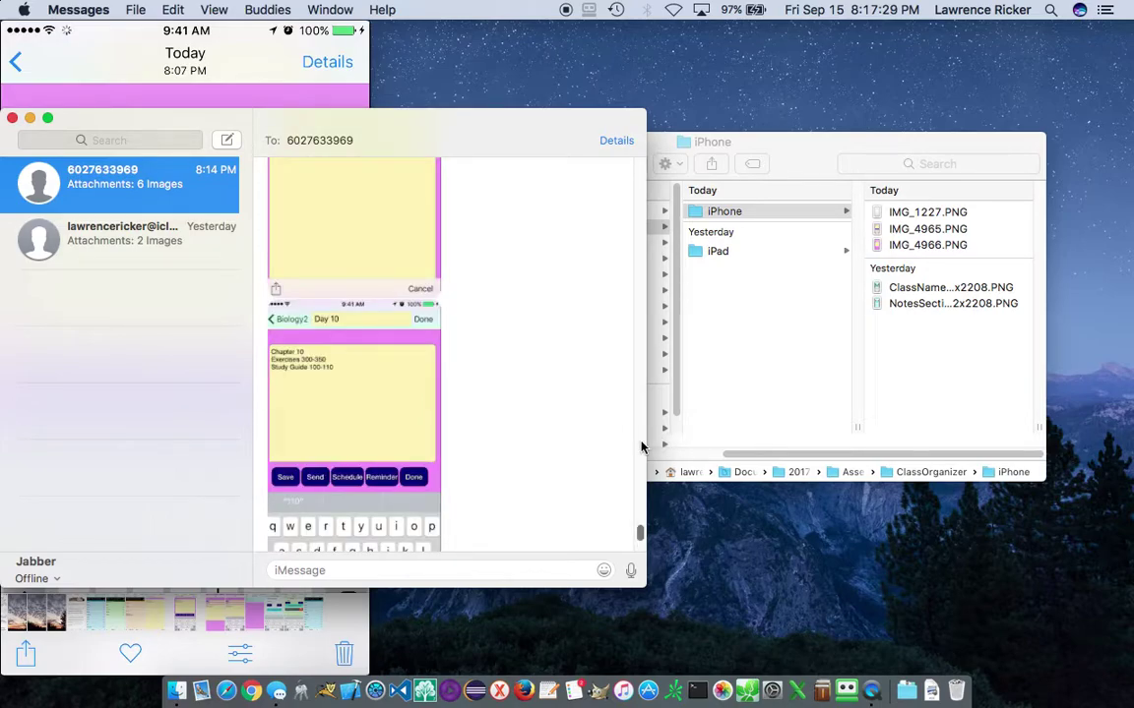
left_click(338, 226)
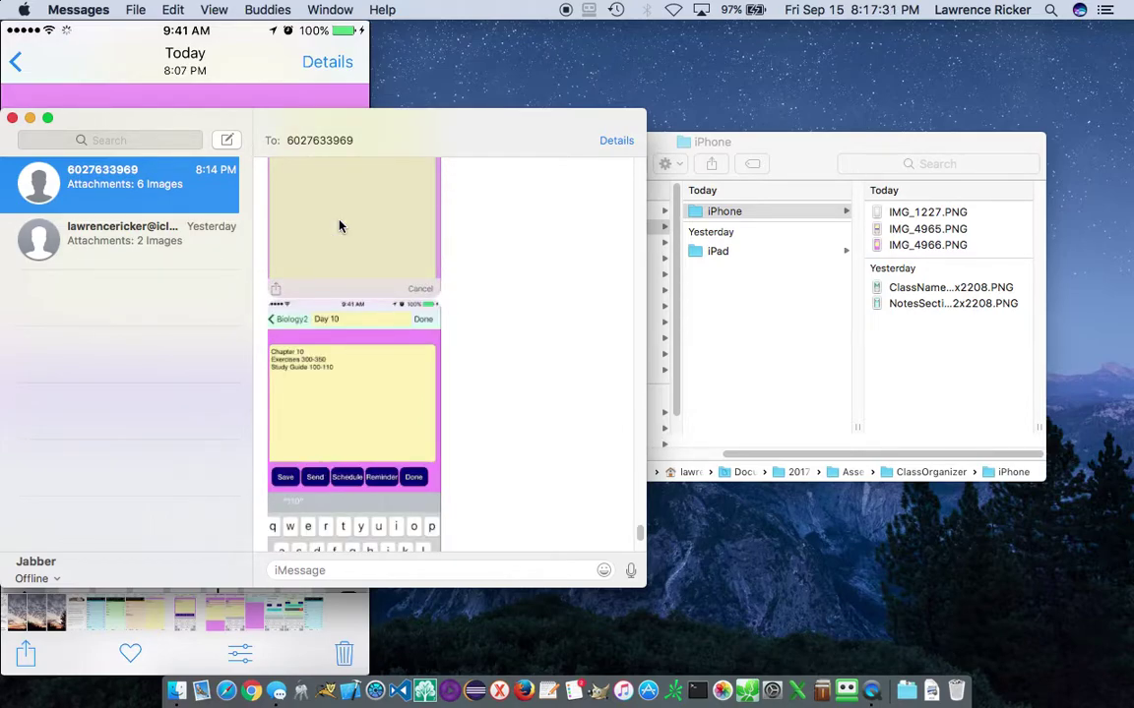
left_click(341, 216)
scroll(524, 278, "down", 2)
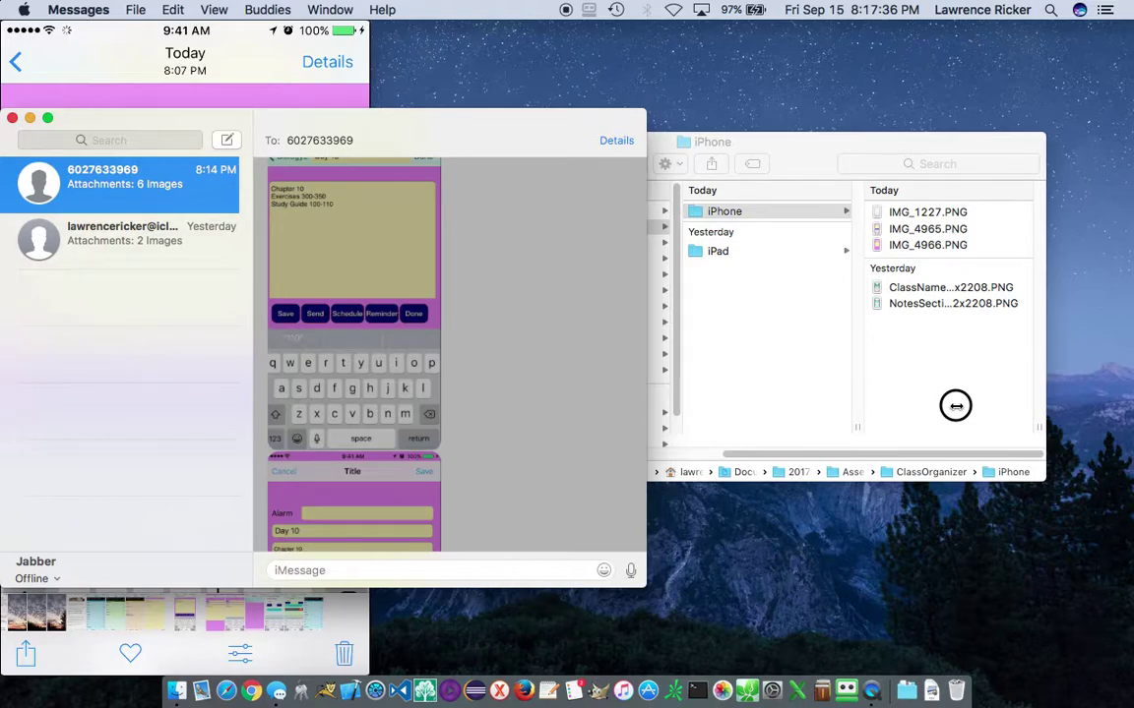
left_click(496, 382)
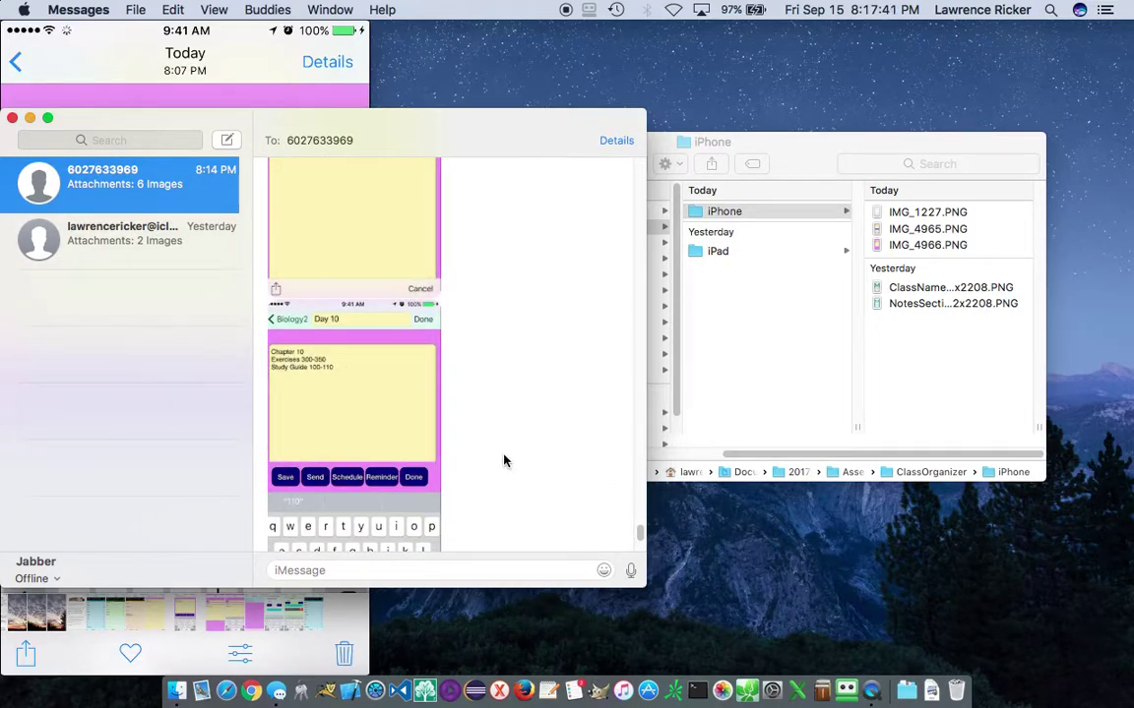
left_click(342, 251)
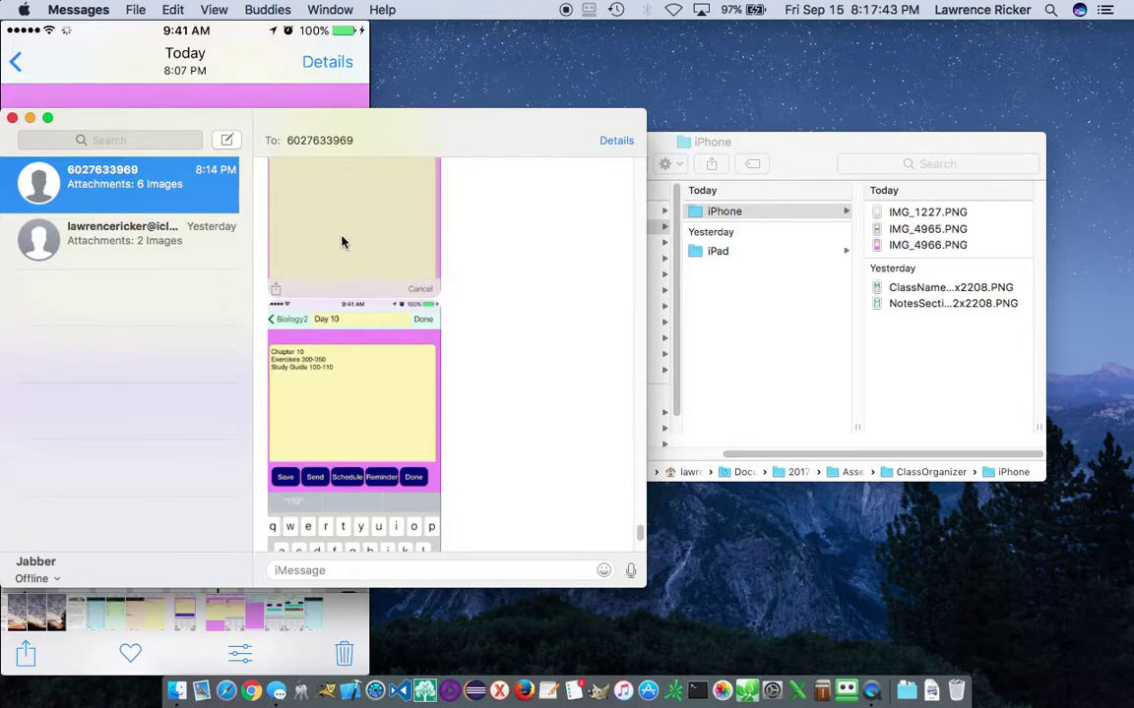
left_click_drag(327, 239, 916, 364)
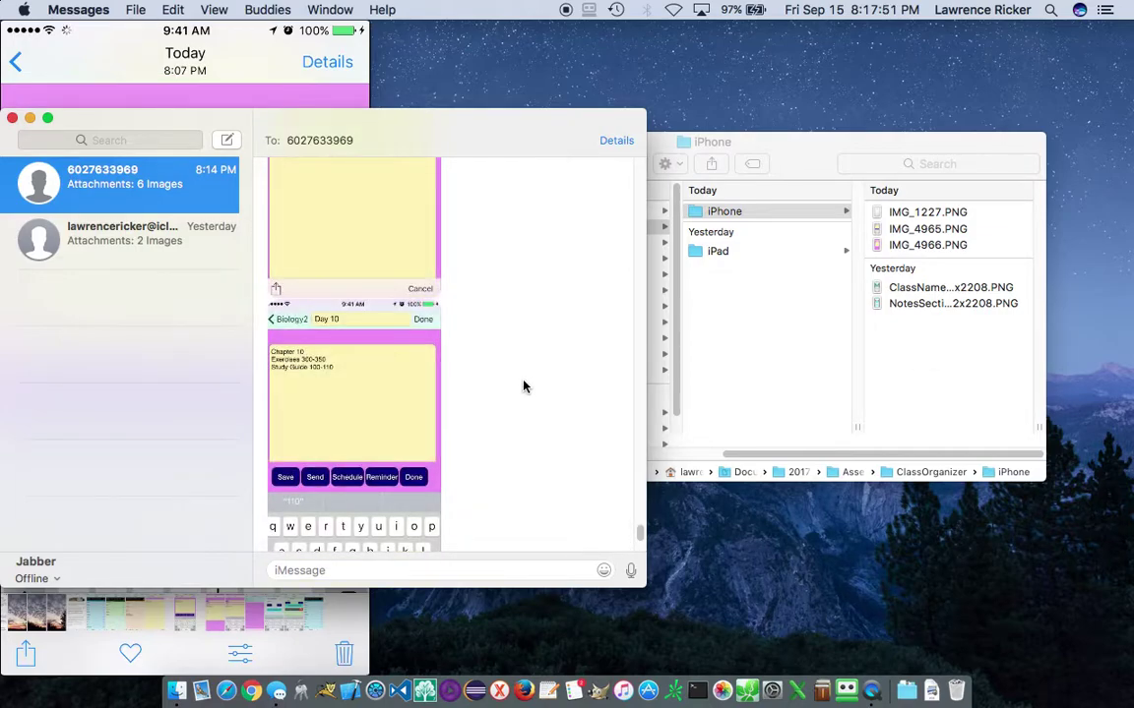
Copy the Day 10 note screenshot directly below the orange Biology2 list from the conversation into the iPhone folder.
left_click(640, 492)
scroll(491, 491, "up", 2)
left_click_drag(323, 456, 329, 465)
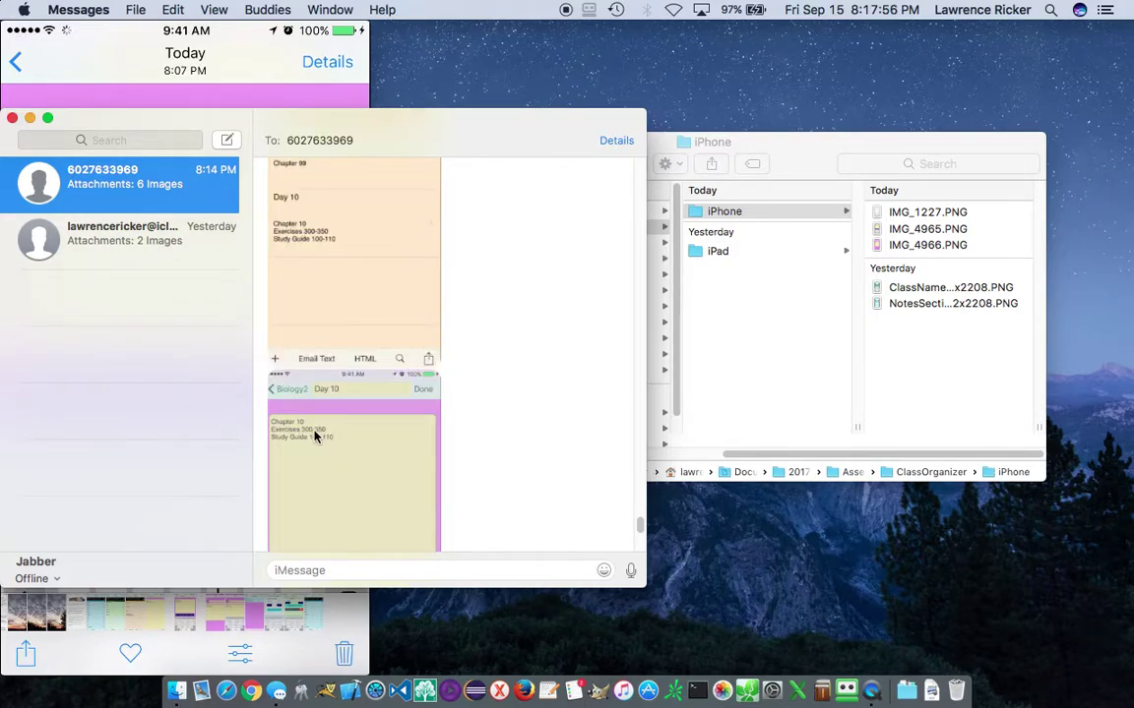
left_click(491, 437)
left_click_drag(491, 438, 915, 400)
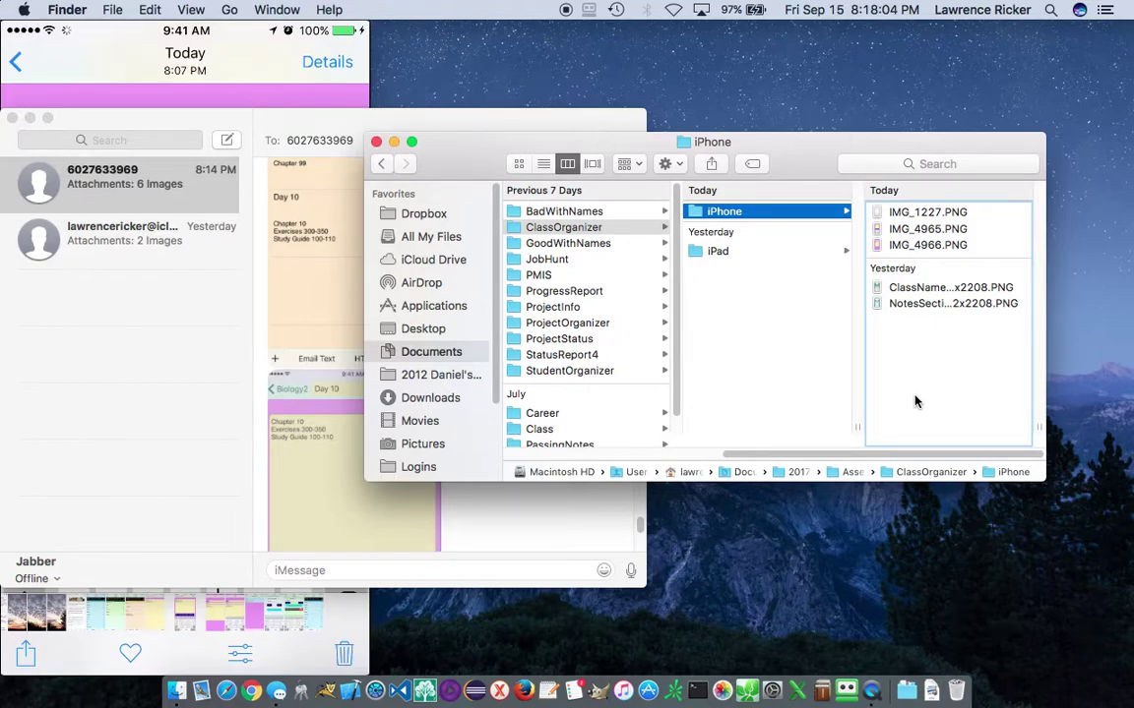
Copy the orange Biology2 list screenshot with the Day 10 entry from the conversation into the iPhone folder.
left_click(541, 519)
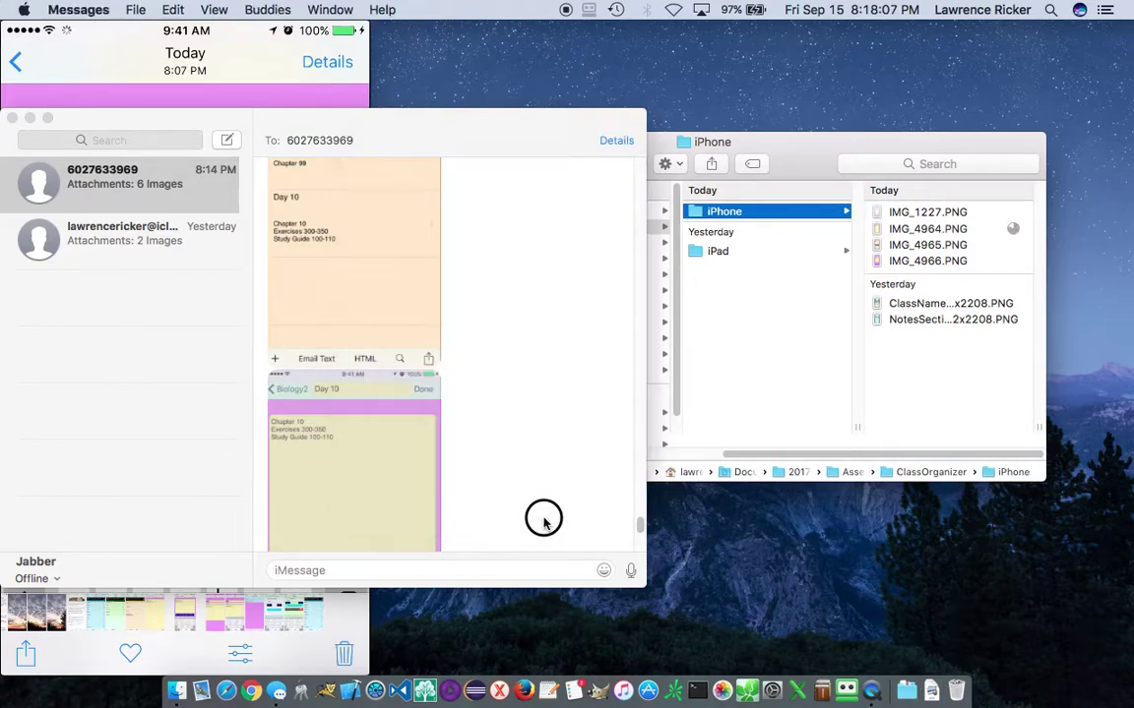
left_click(334, 283)
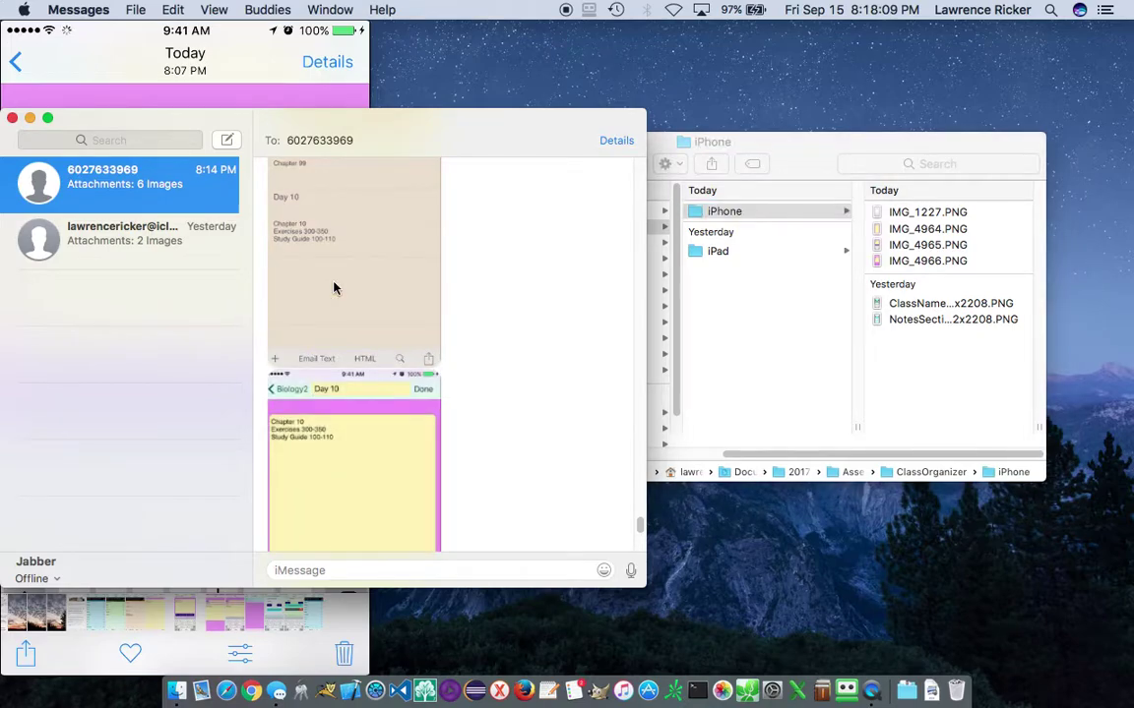
left_click_drag(335, 282, 929, 380)
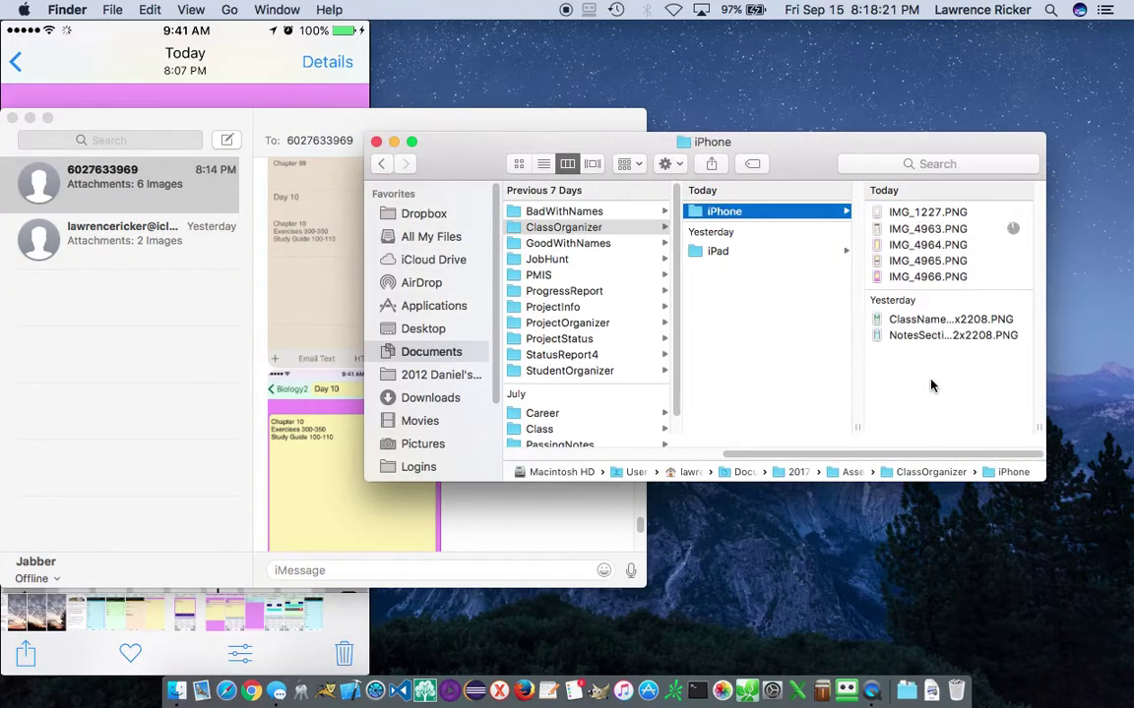
Copy the green Class Information list screenshot from the Messages conversation into the iPhone folder.
left_click(508, 516)
left_click(641, 344)
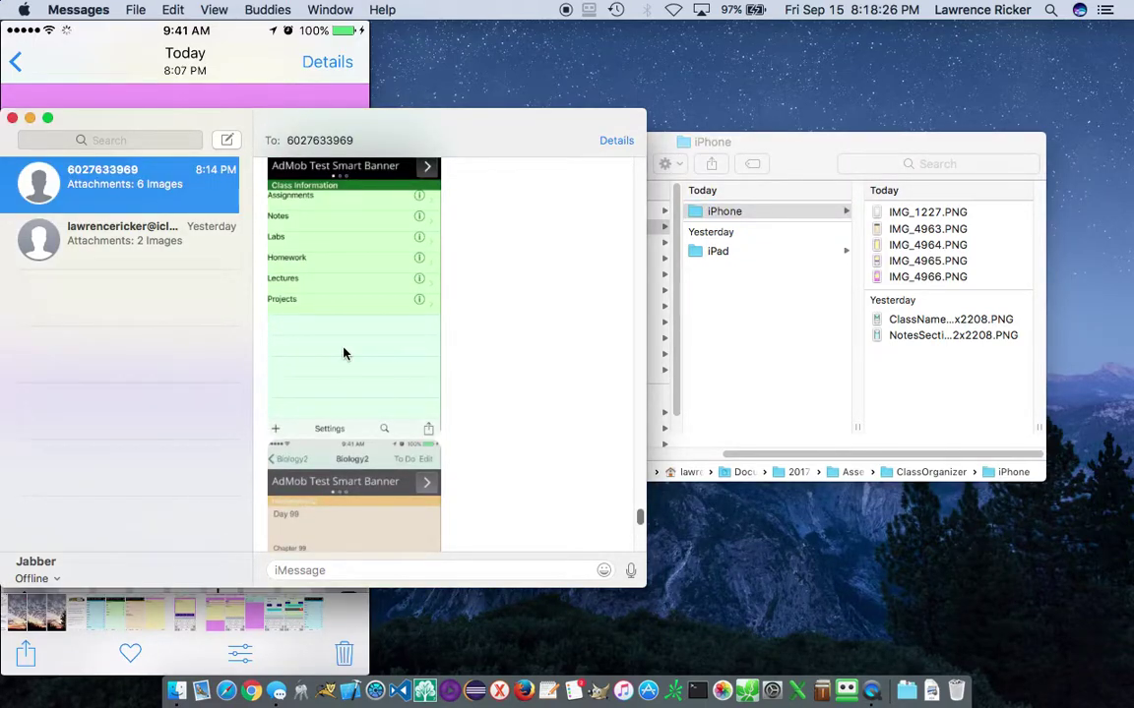
left_click(327, 329)
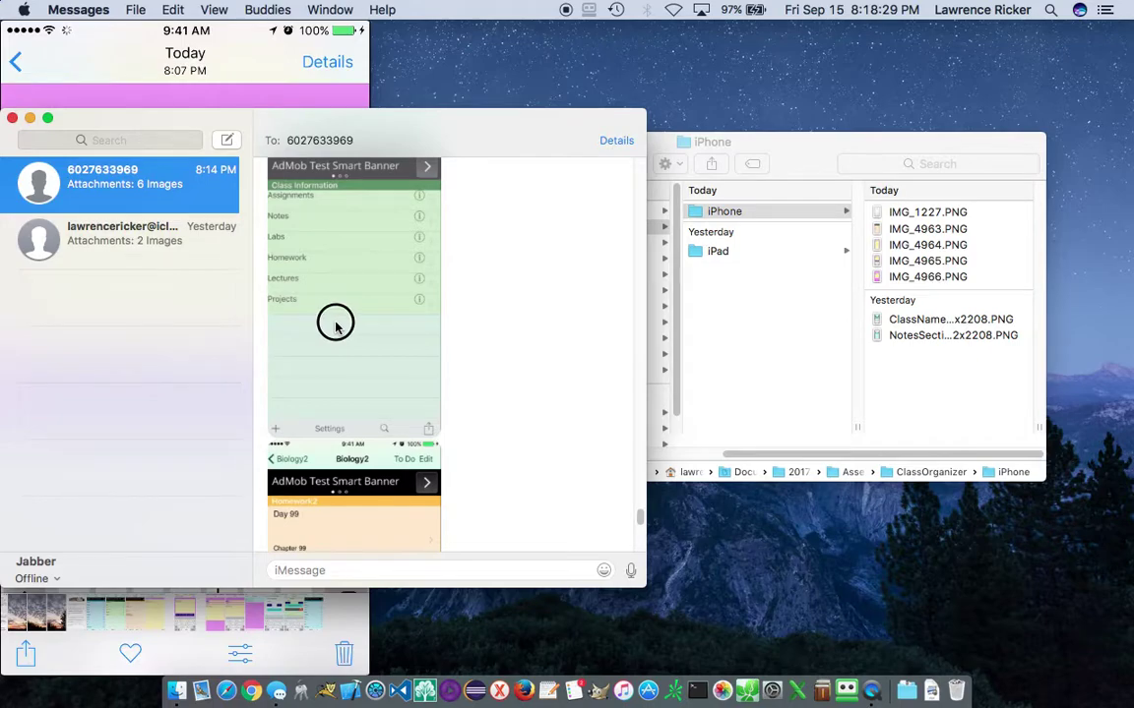
left_click_drag(336, 327, 941, 398)
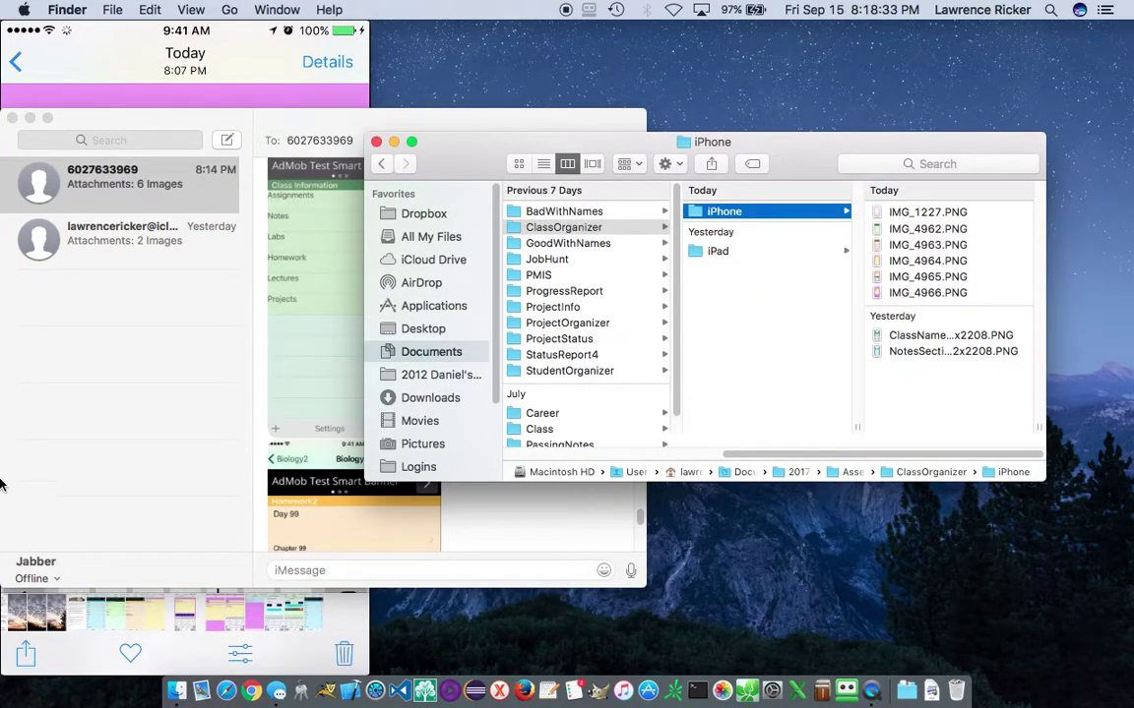
Copy the blue Classes list screenshot that starts with Biology2 from the conversation into the iPhone folder.
left_click(630, 497)
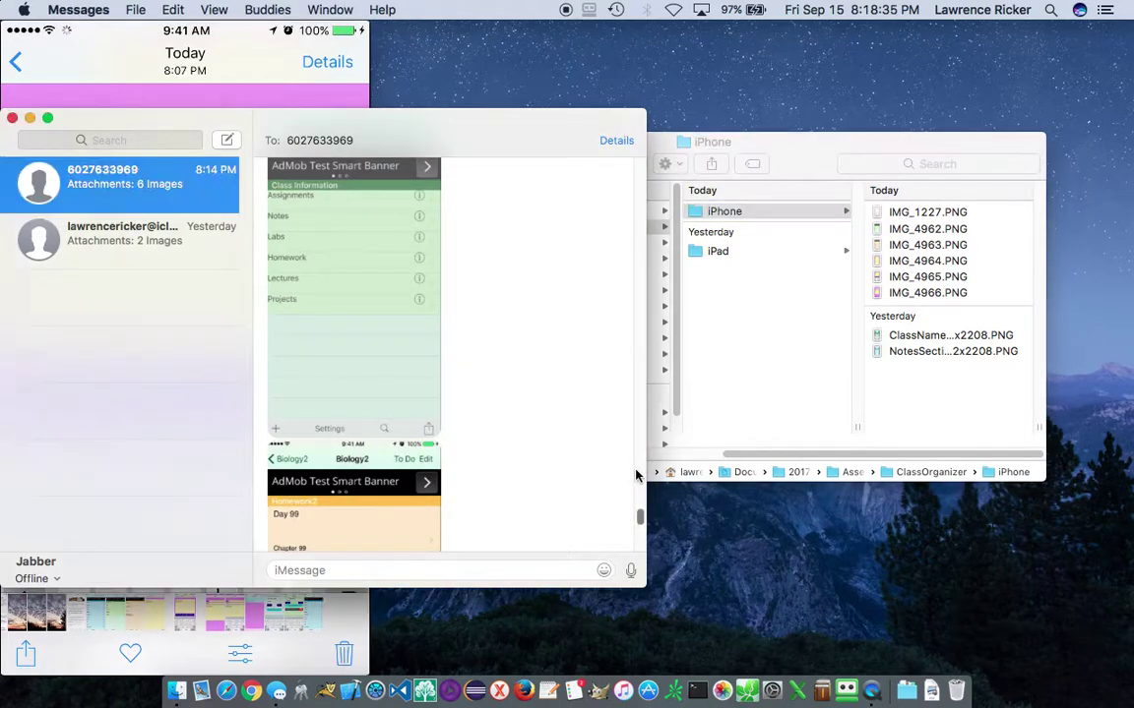
scroll(635, 475, "up", 10)
left_click(322, 405)
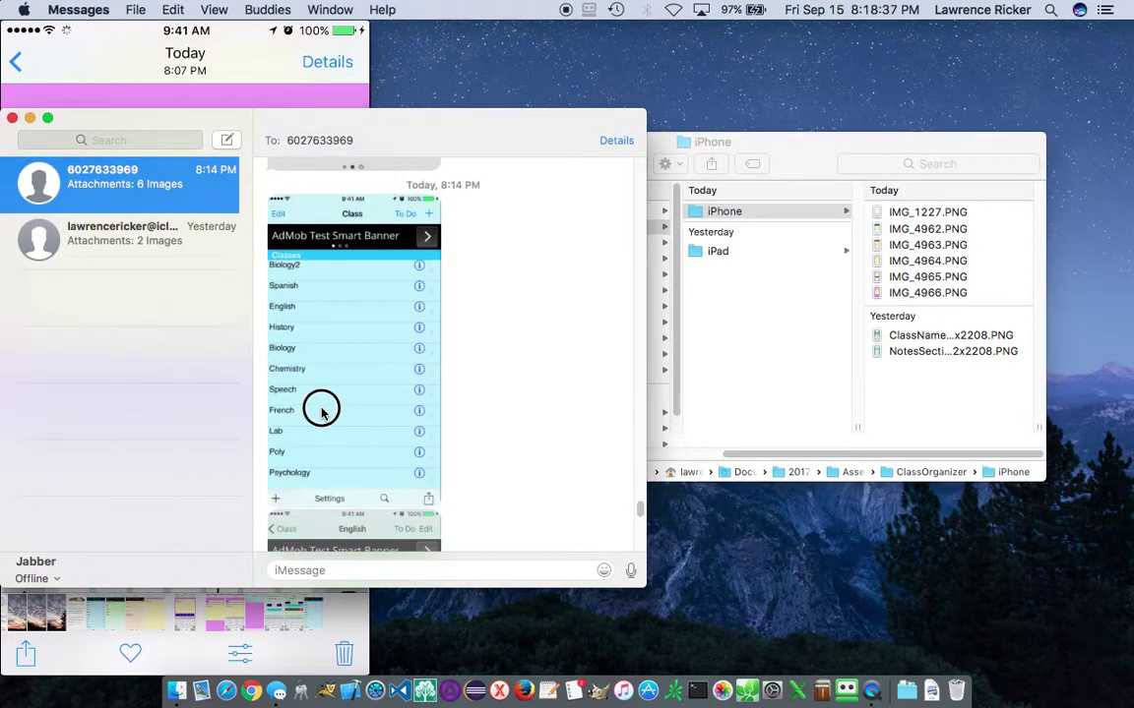
left_click_drag(322, 413, 987, 394)
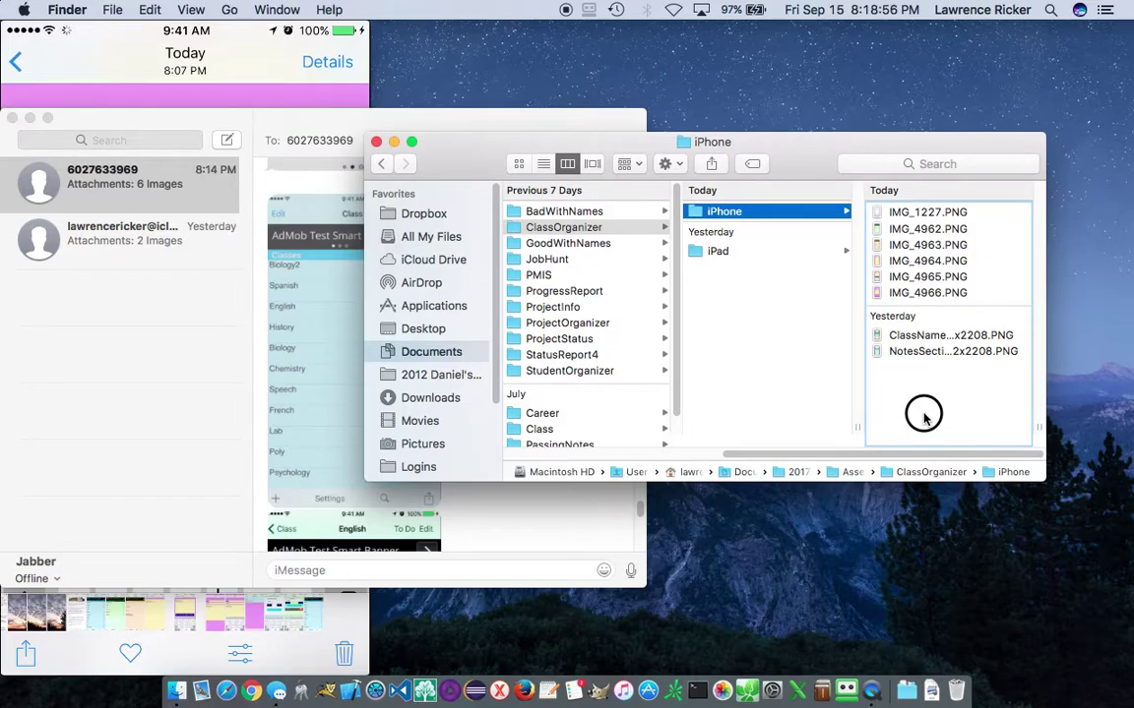
left_click_drag(286, 367, 941, 397)
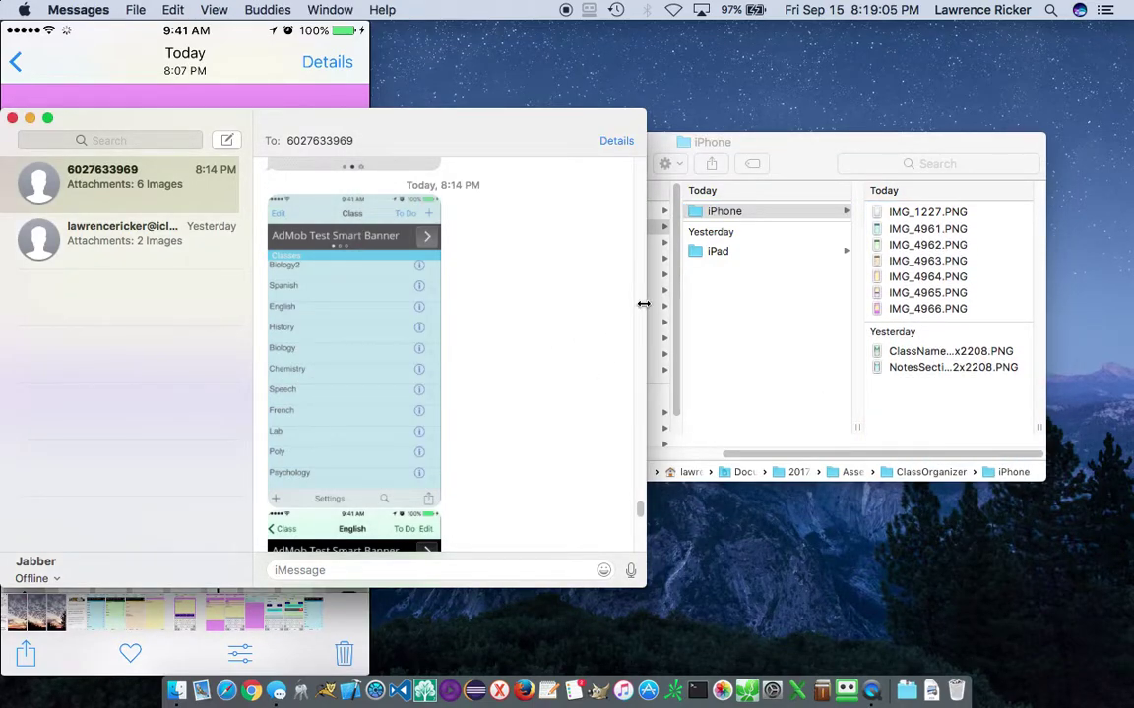
Try to copy the 7:05 lock-screen screenshot from the conversation into the iPhone folder.
scroll(642, 306, "up", 5)
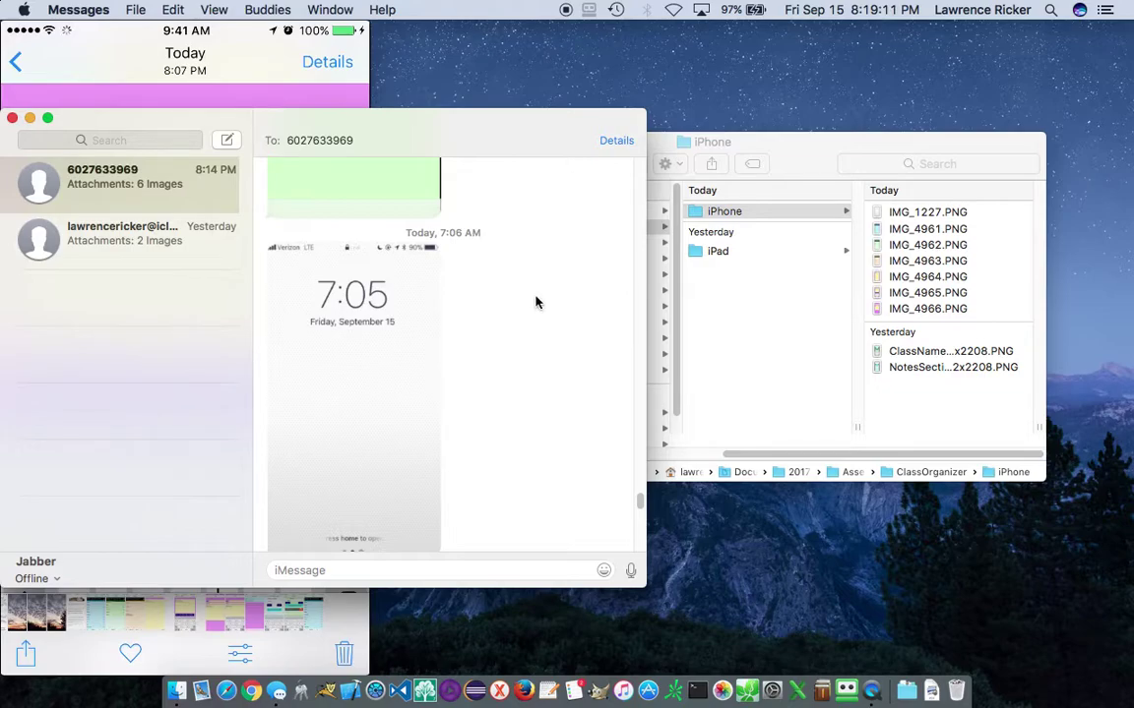
left_click(337, 360)
left_click_drag(364, 362, 969, 411)
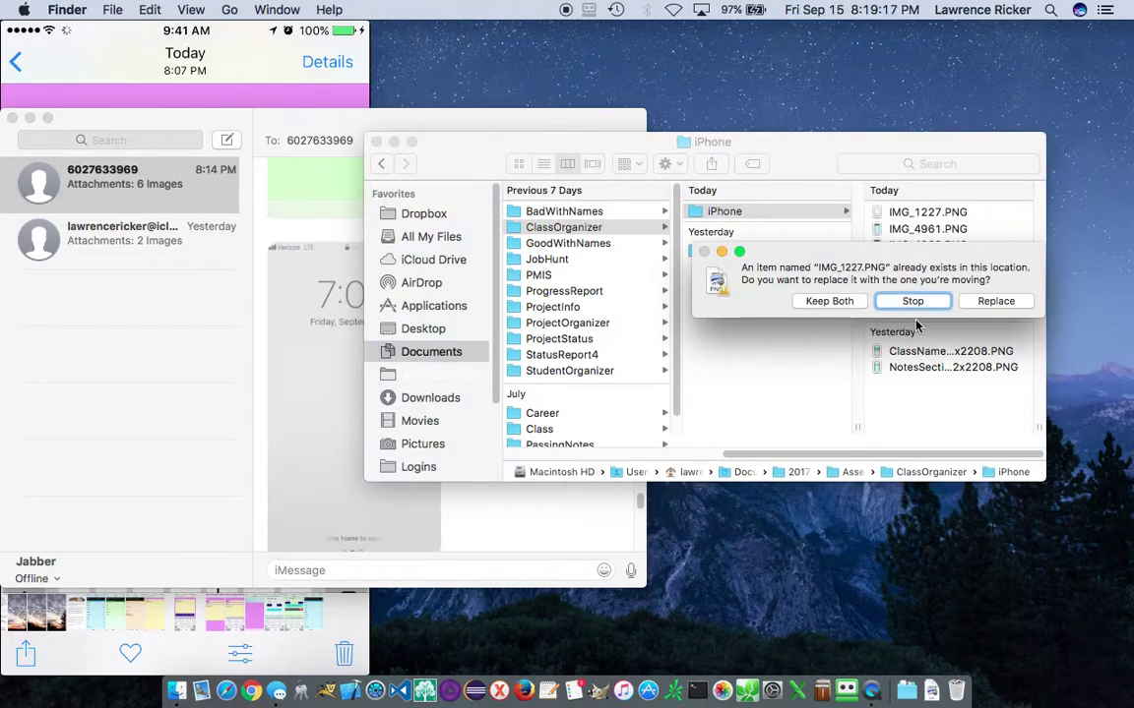
left_click_drag(989, 300, 882, 296)
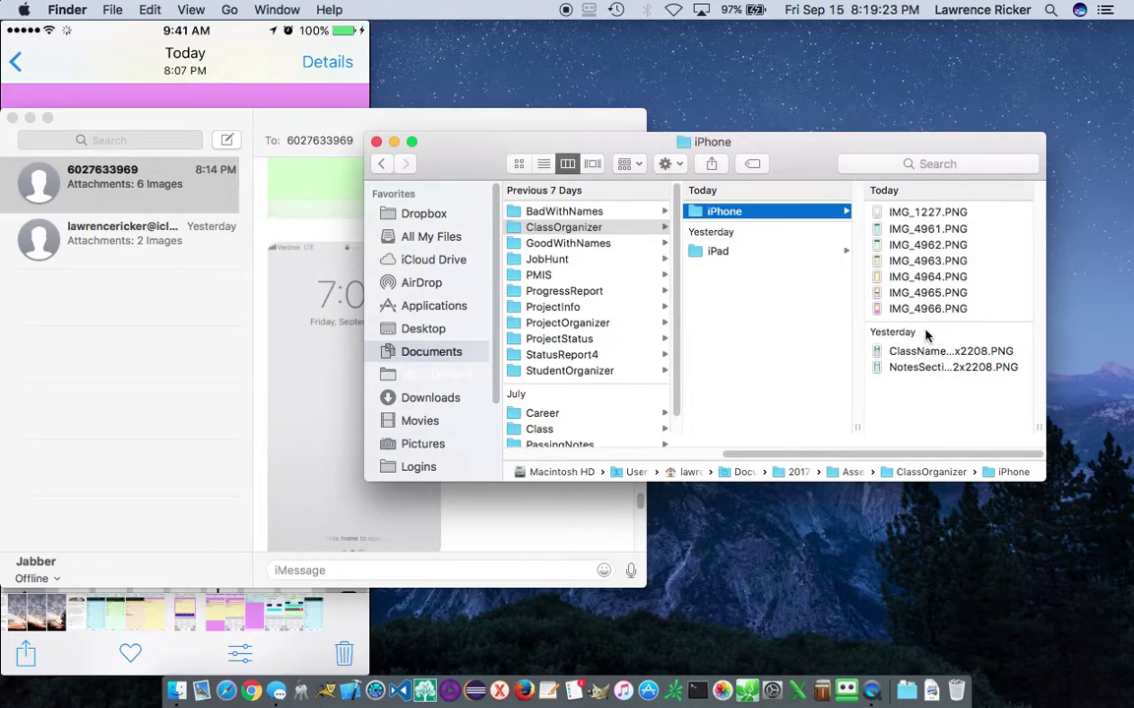
Bring the mirrored iPhone screen to the front and turn on the Mac's Bluetooth and Wi-Fi.
left_click(473, 509)
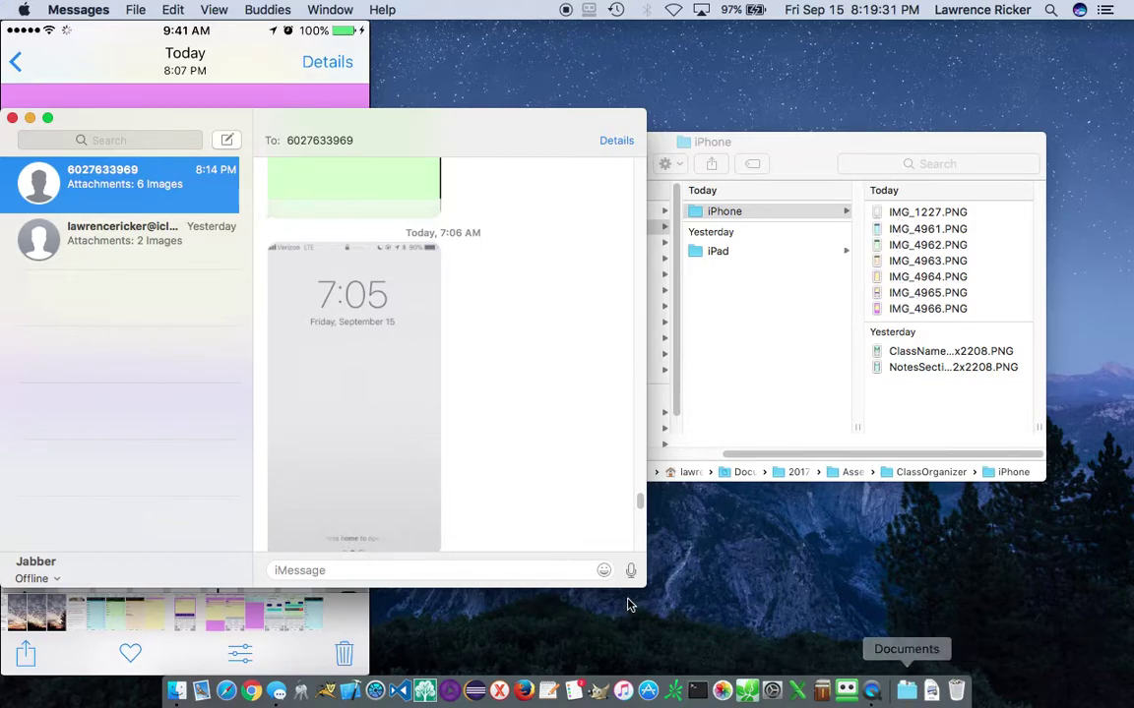
mouse_move(291, 27)
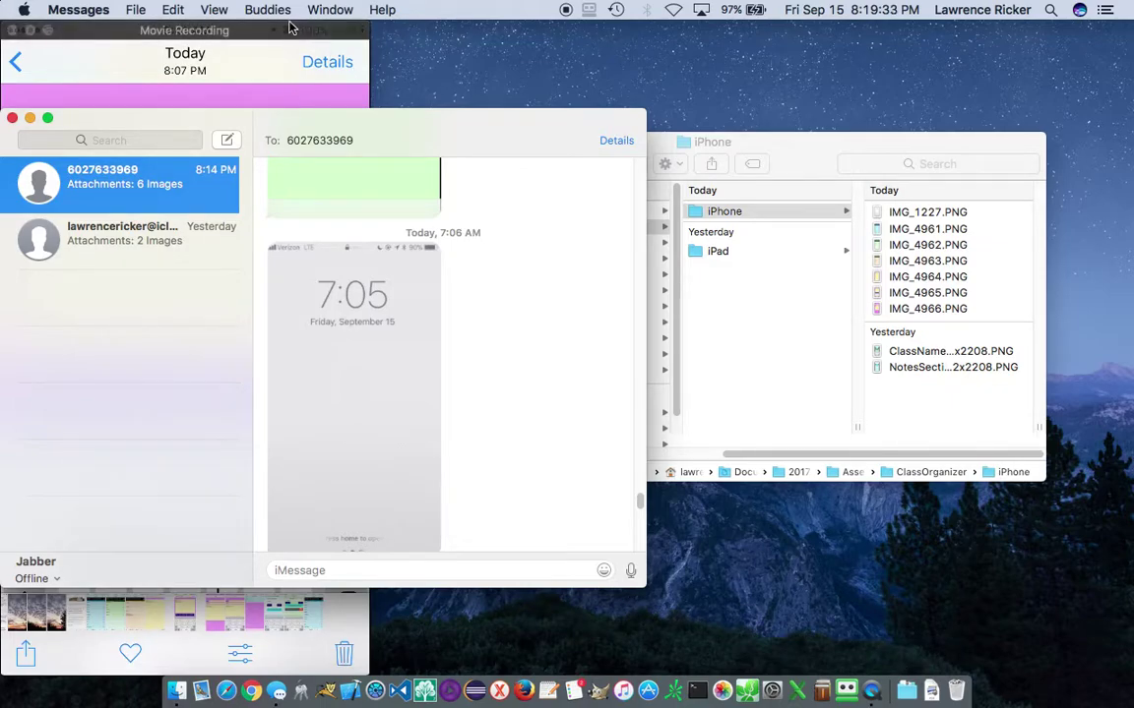
left_click(343, 101)
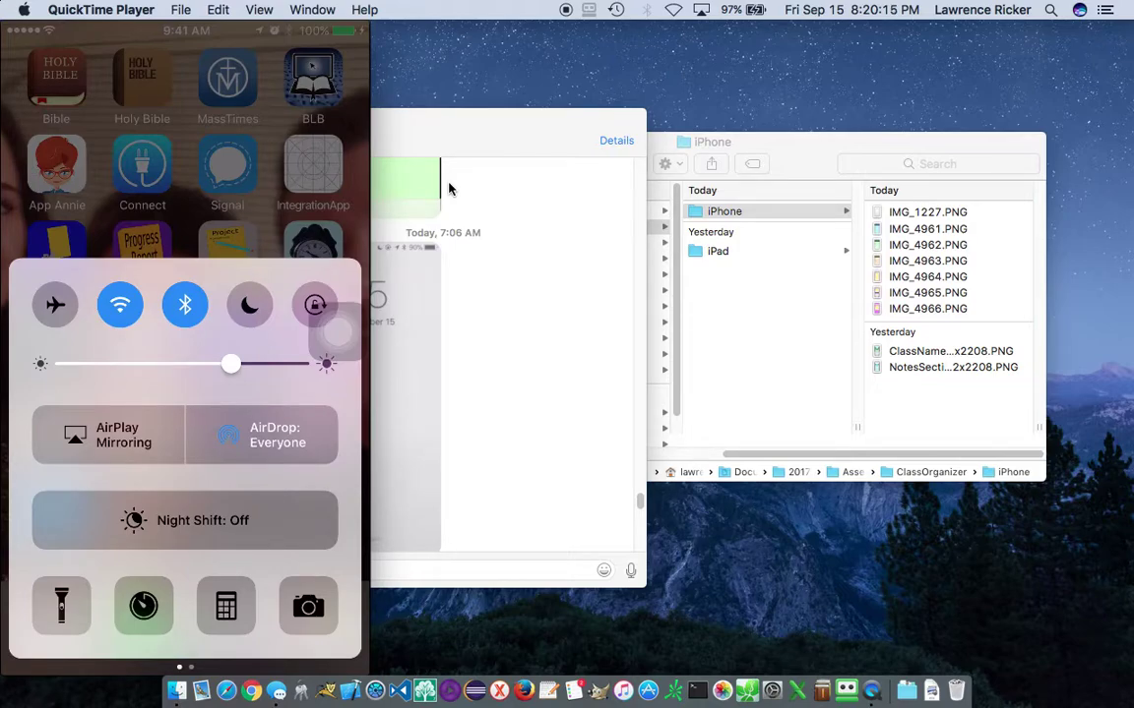
left_click(647, 10)
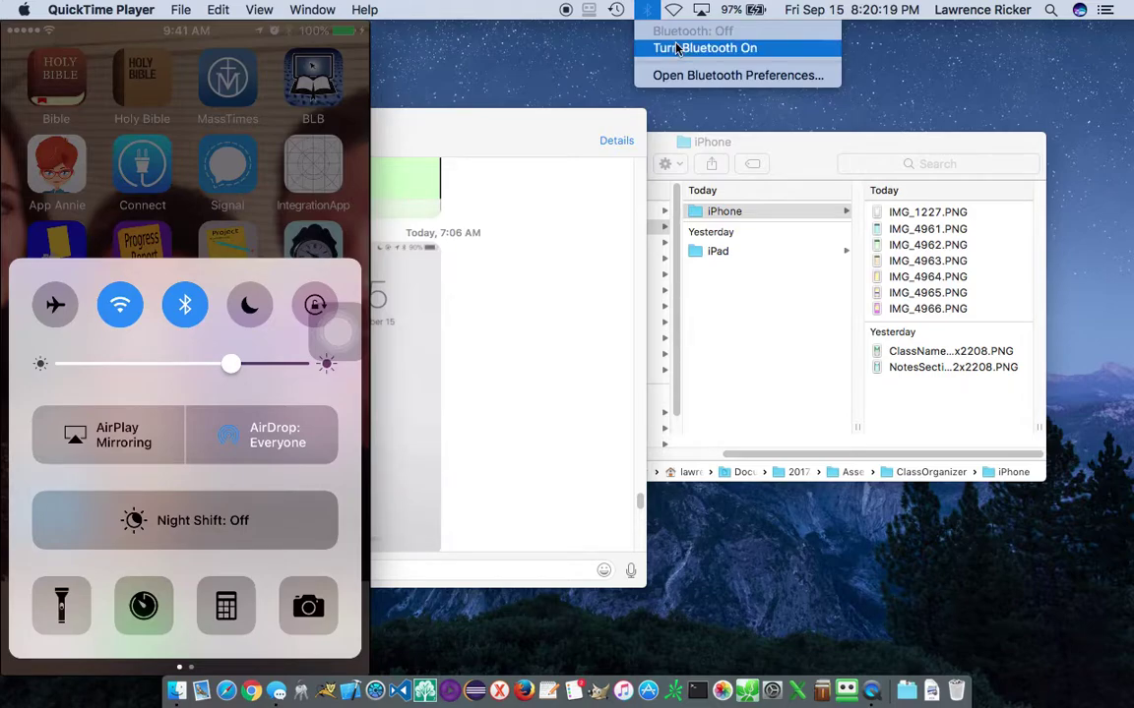
left_click(674, 48)
left_click(673, 12)
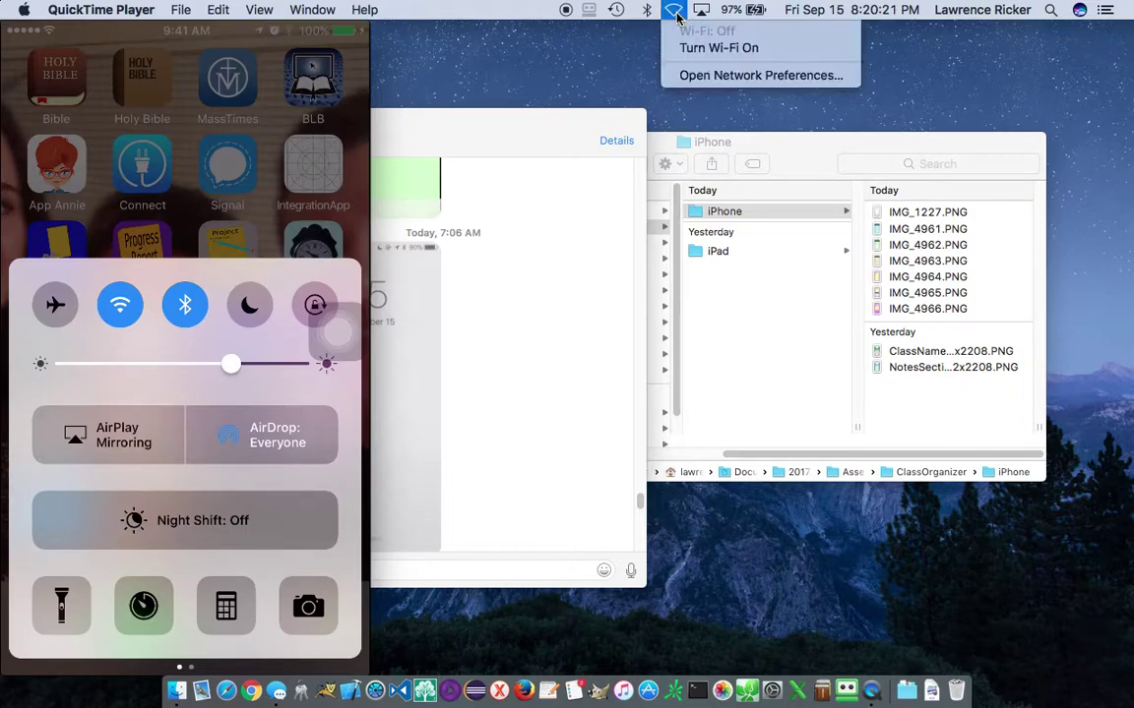
left_click(687, 49)
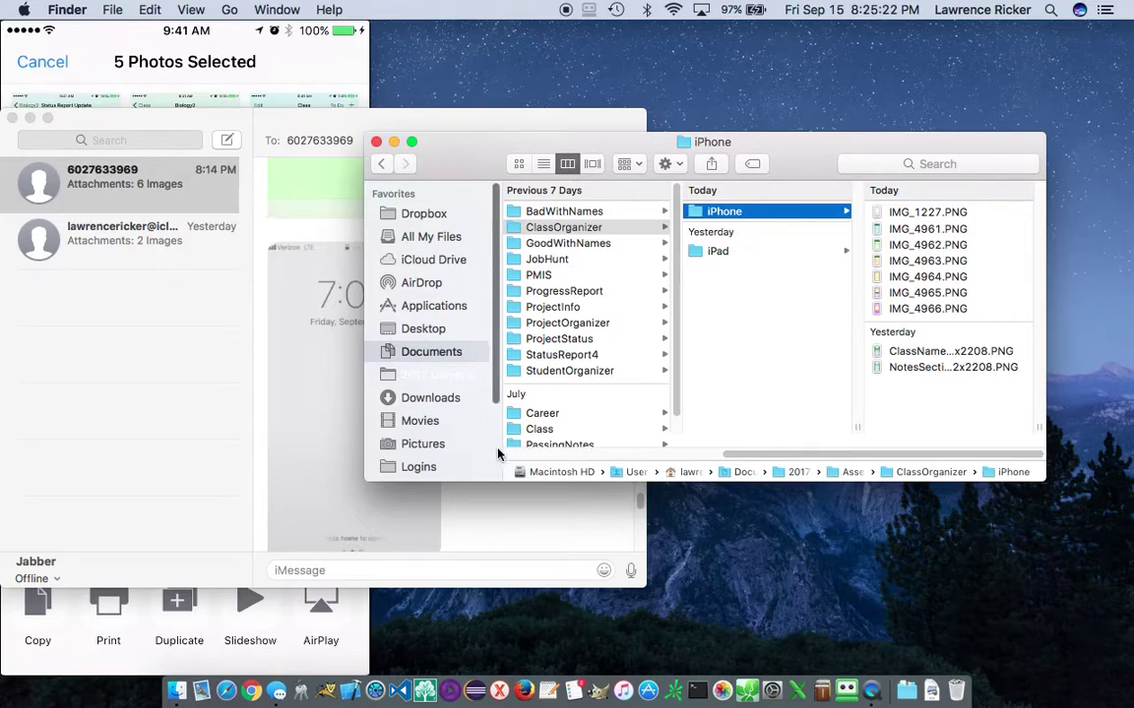
Open AirDrop in the Finder and review the options for who can discover the Mac.
scroll(498, 453, "down", 4)
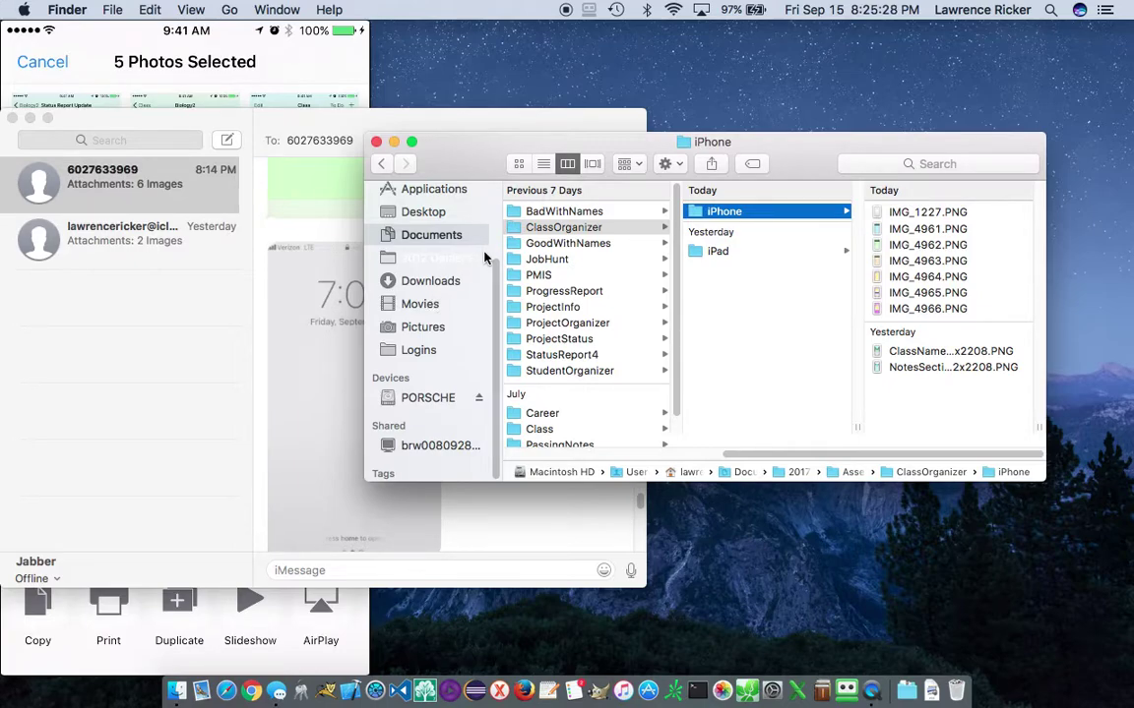
scroll(492, 241, "up", 4)
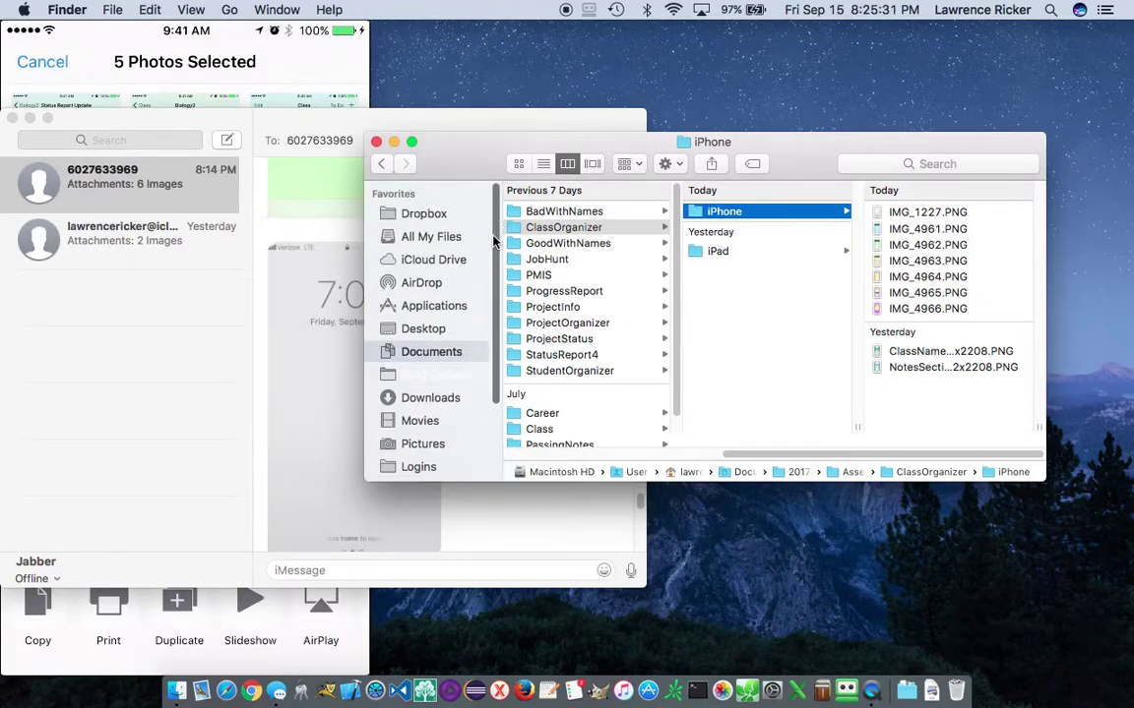
left_click(416, 286)
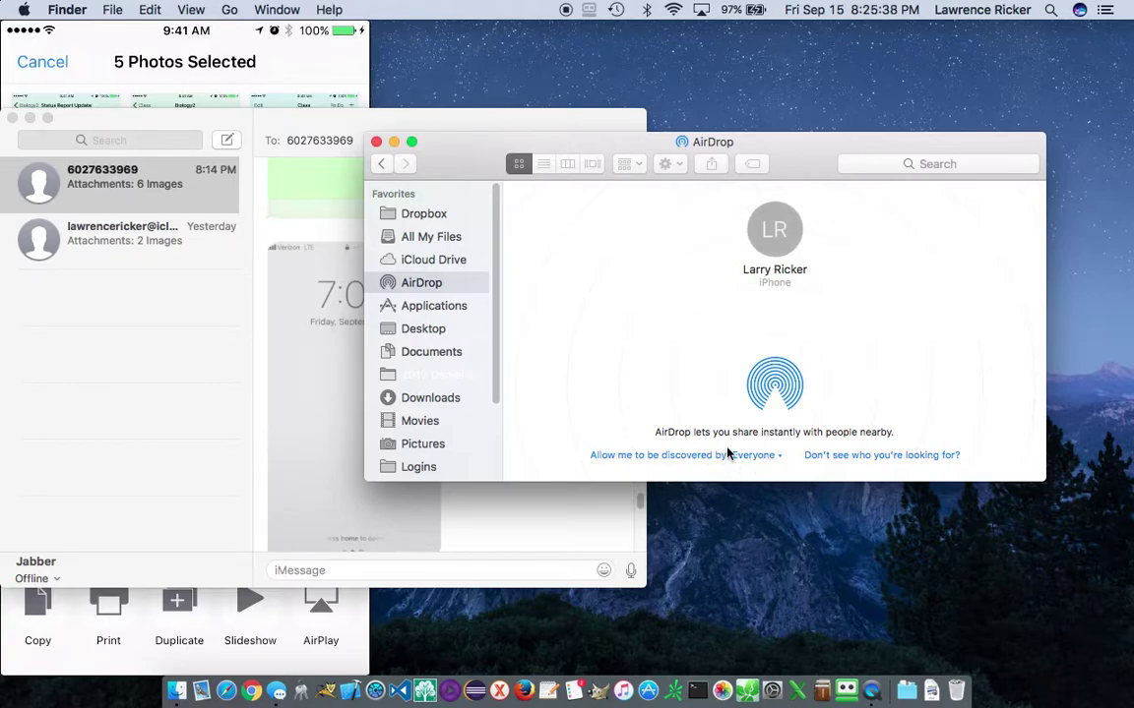
left_click(760, 456)
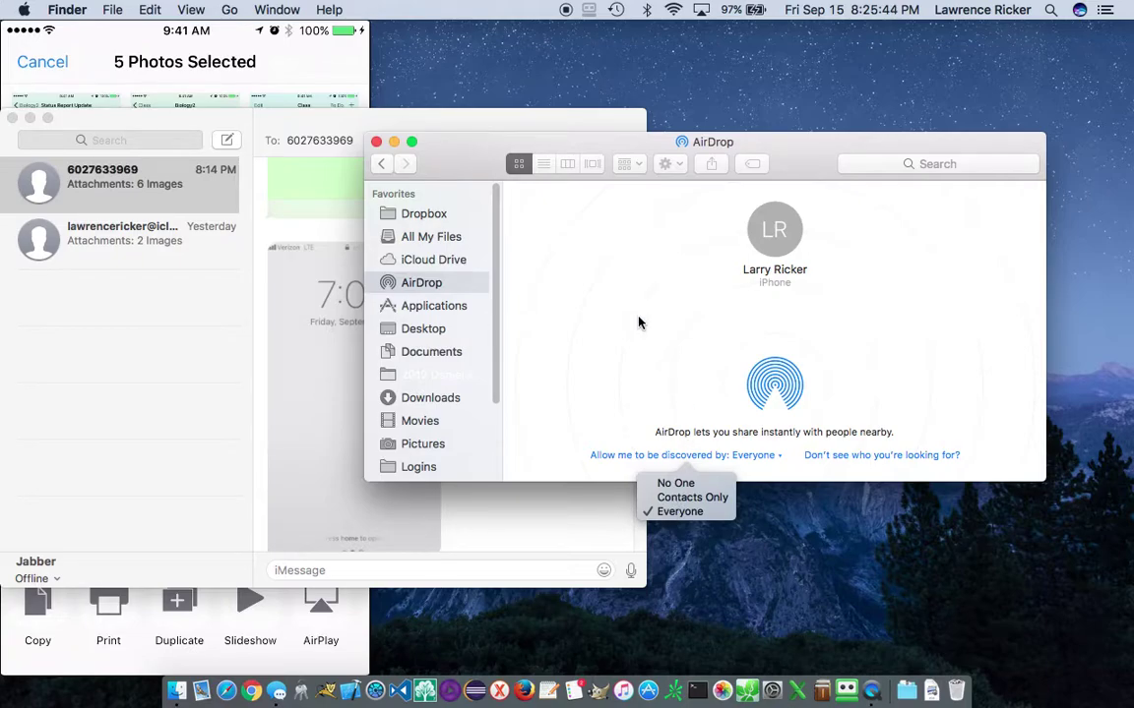
left_click(773, 241)
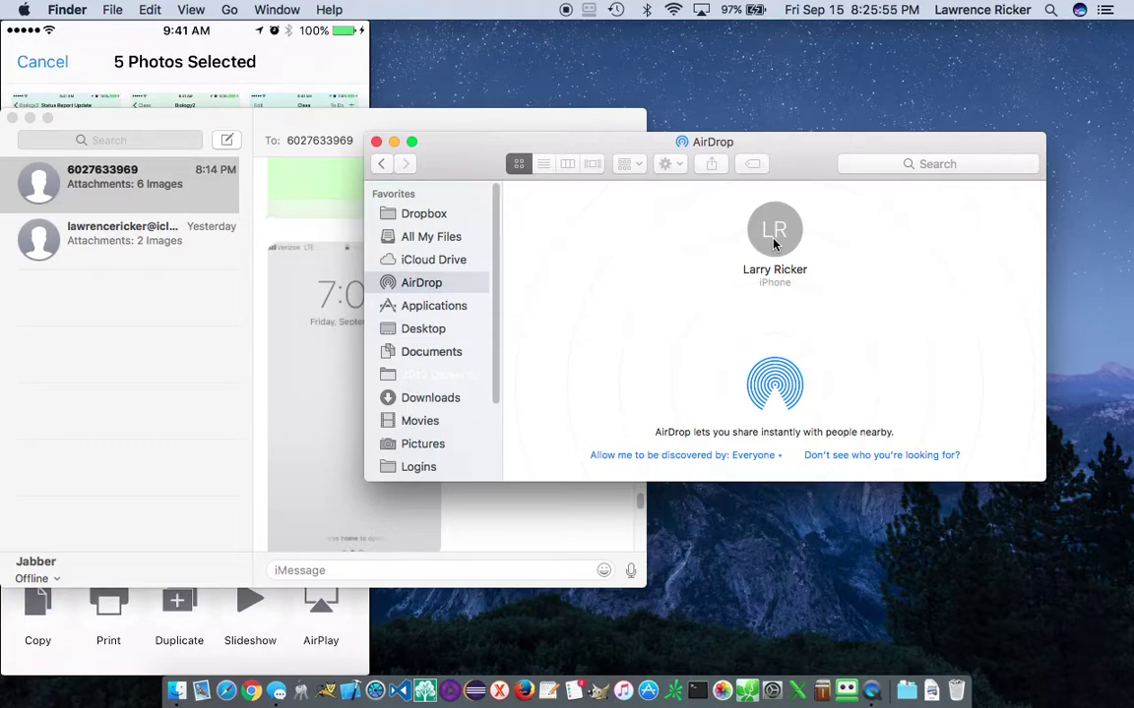
Close the Messages conversation window that covers the mirrored iPhone's share sheet.
left_click_drag(399, 120, 482, 124)
left_click(56, 126)
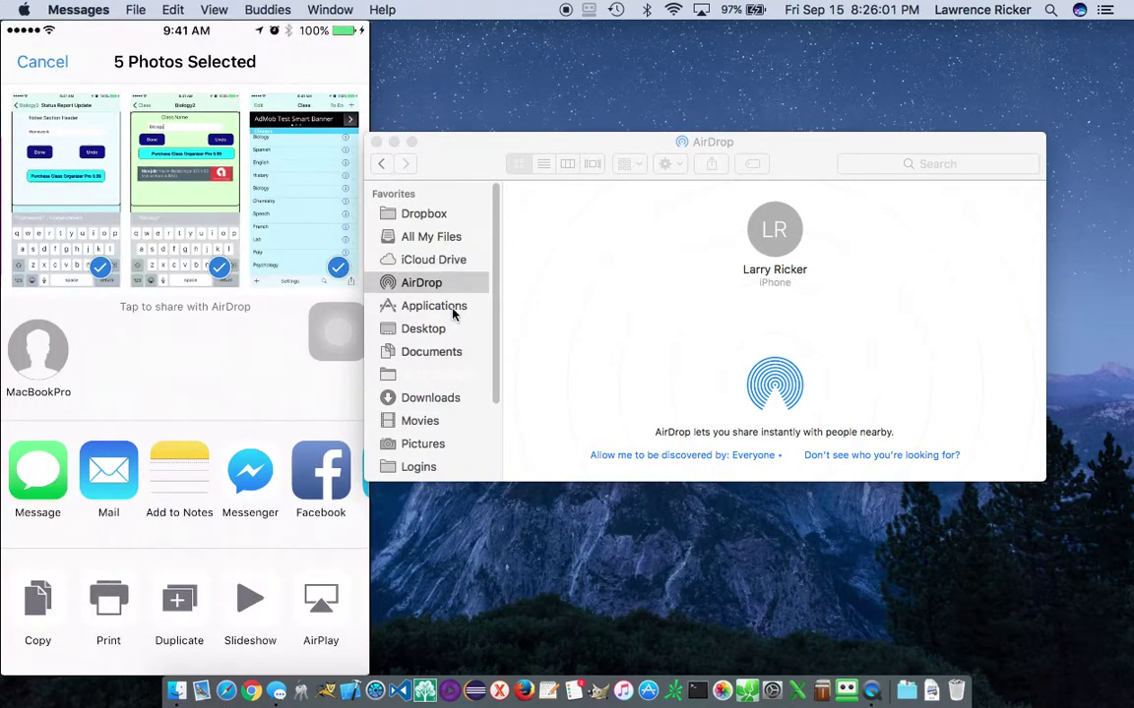
mouse_move(223, 177)
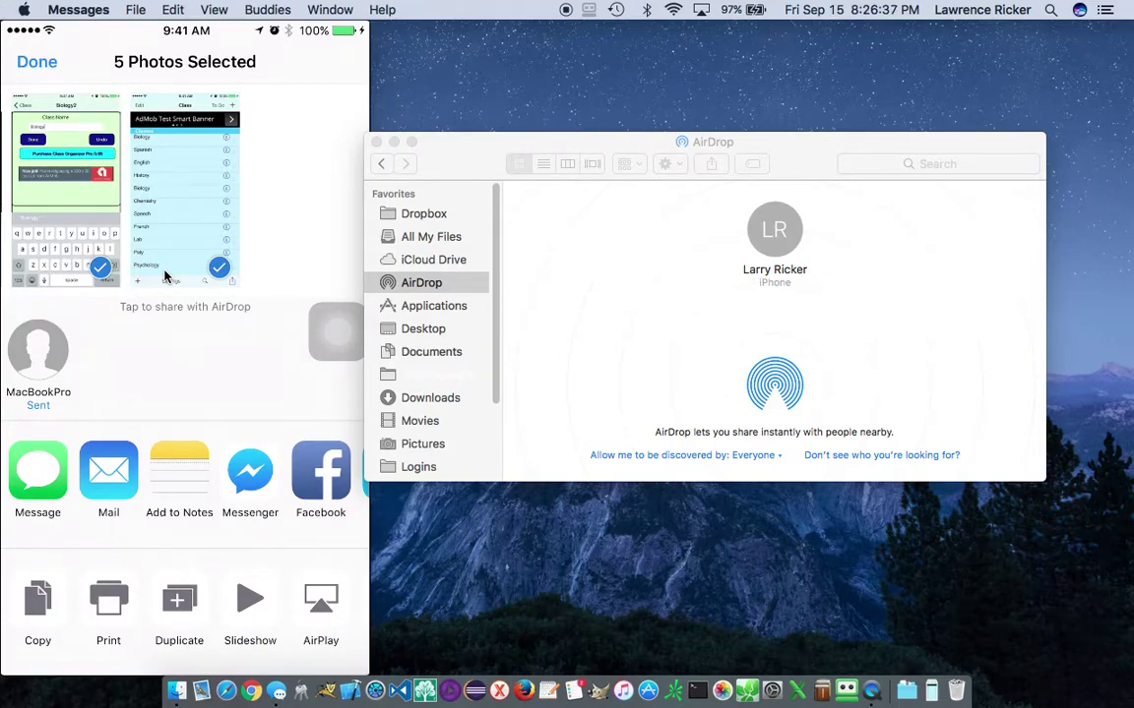
Open the Downloads folder and select the five images IMG_4967.PNG through IMG_4971.PNG.
left_click(782, 248)
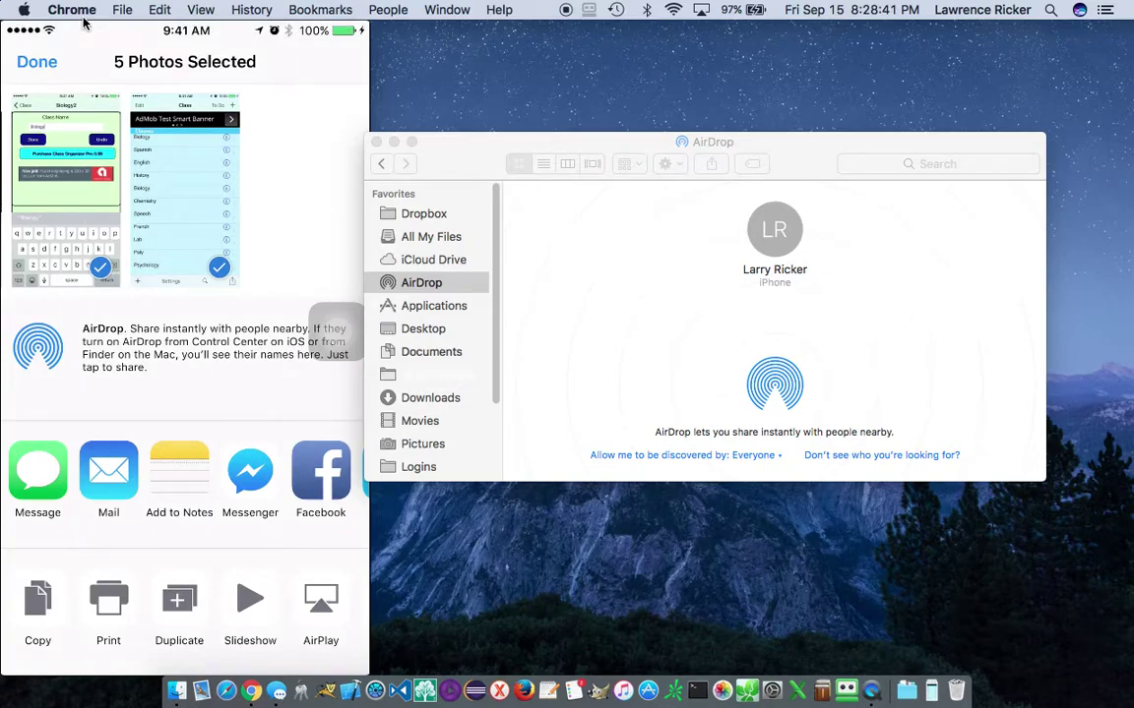
left_click(443, 374)
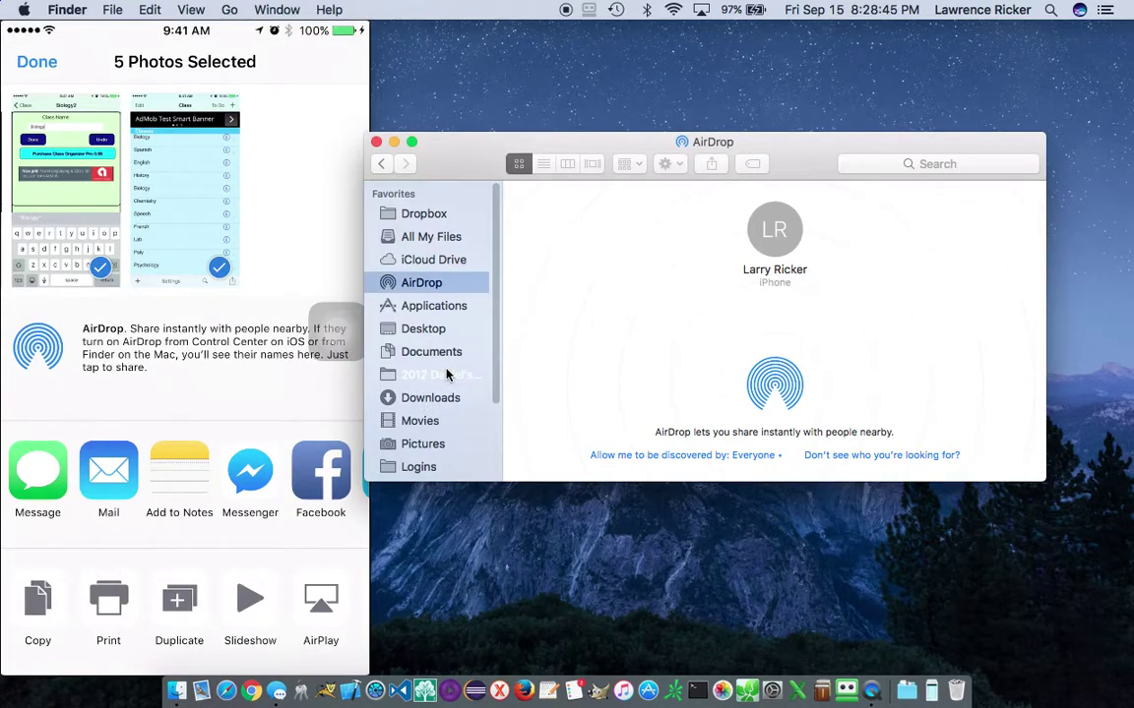
left_click_drag(449, 378, 440, 400)
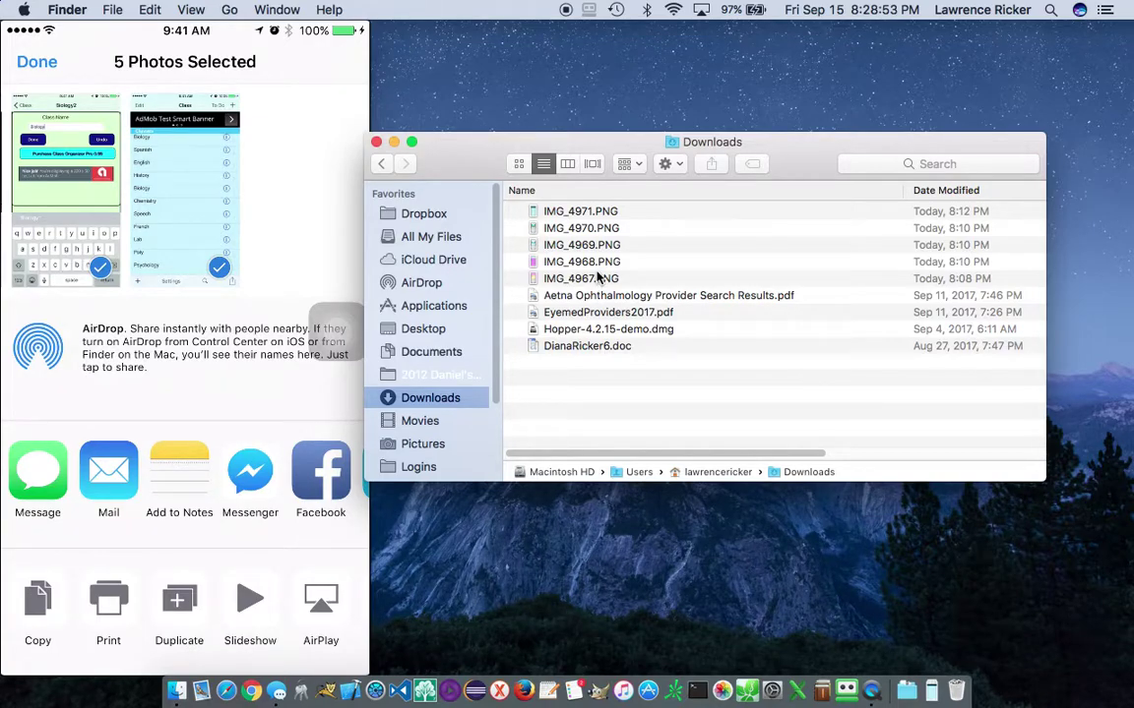
left_click(536, 278)
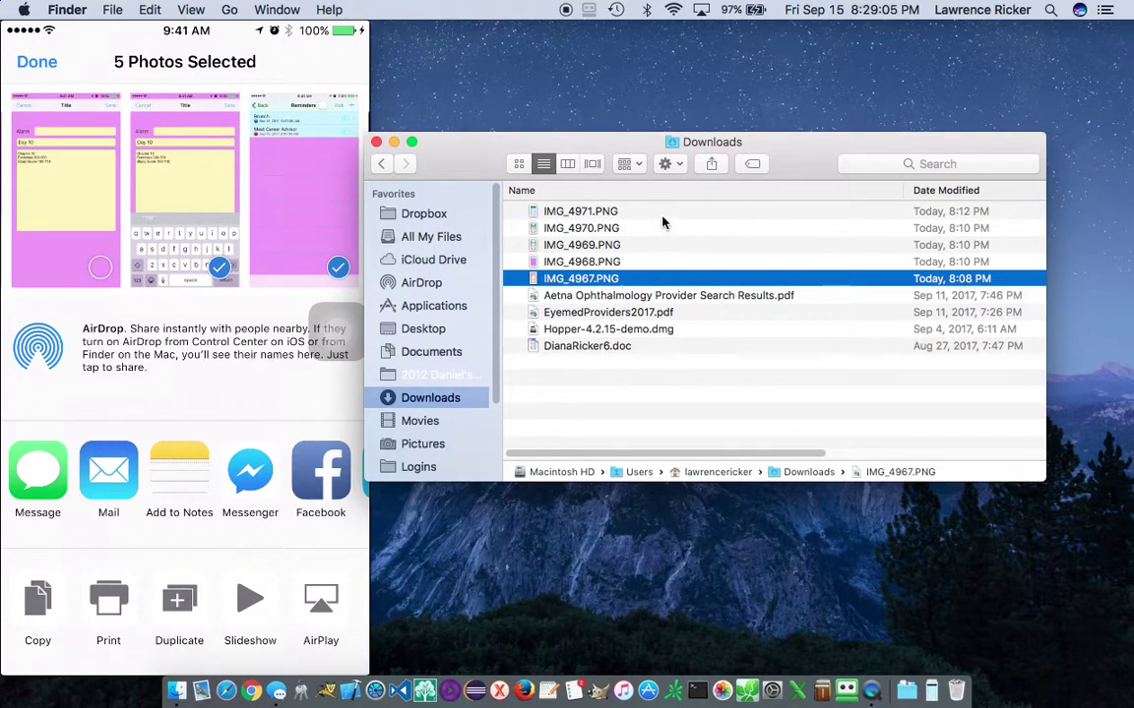
left_click(609, 218, "shift")
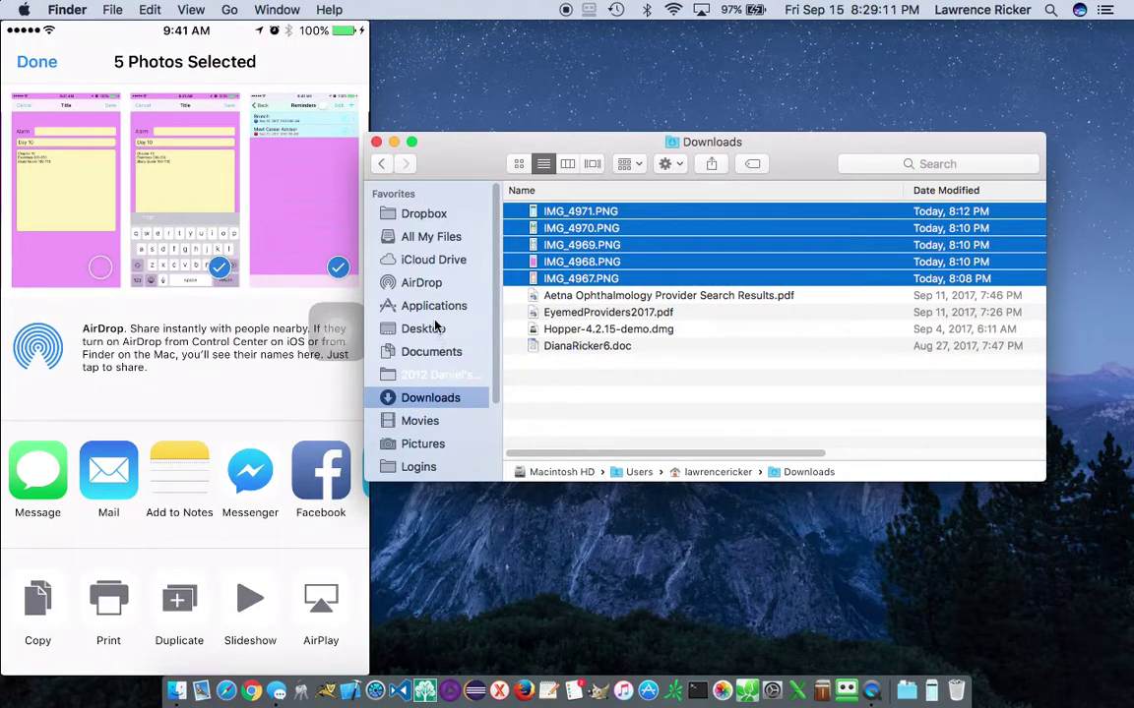
In a new Finder window, open the iPhone folder under Documents, 2017 ProjectOrganizer244_3, Assets, ClassOrganizer.
key("super+n")
left_click(456, 369)
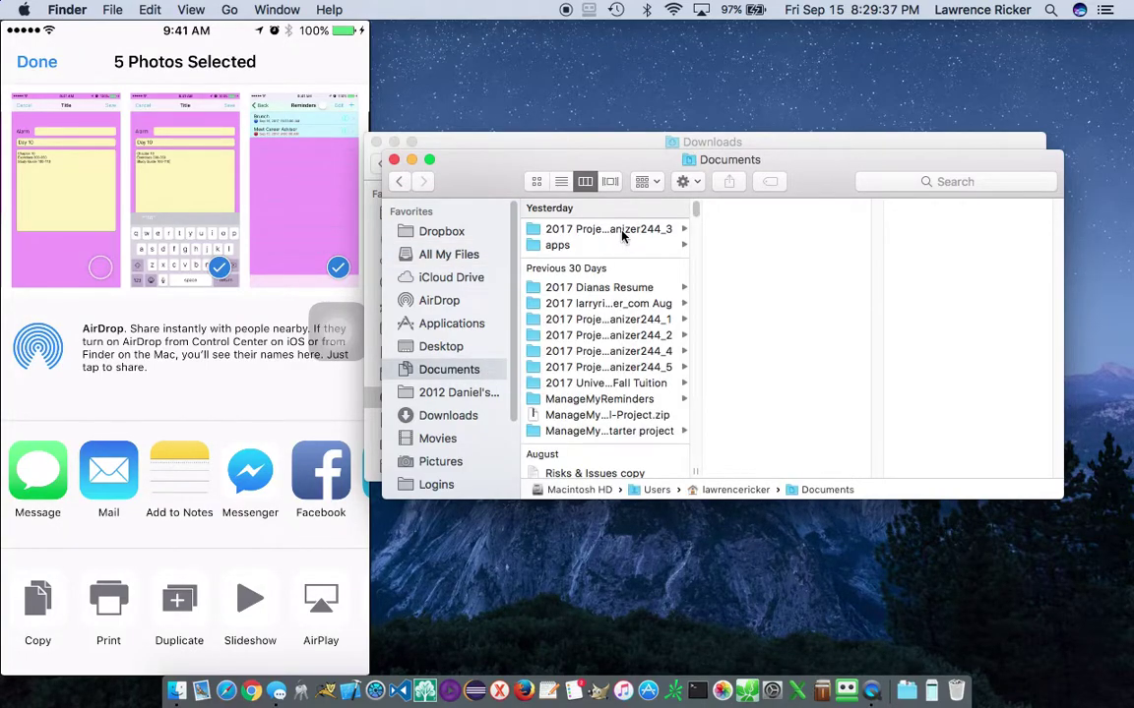
left_click(571, 228)
left_click(750, 319)
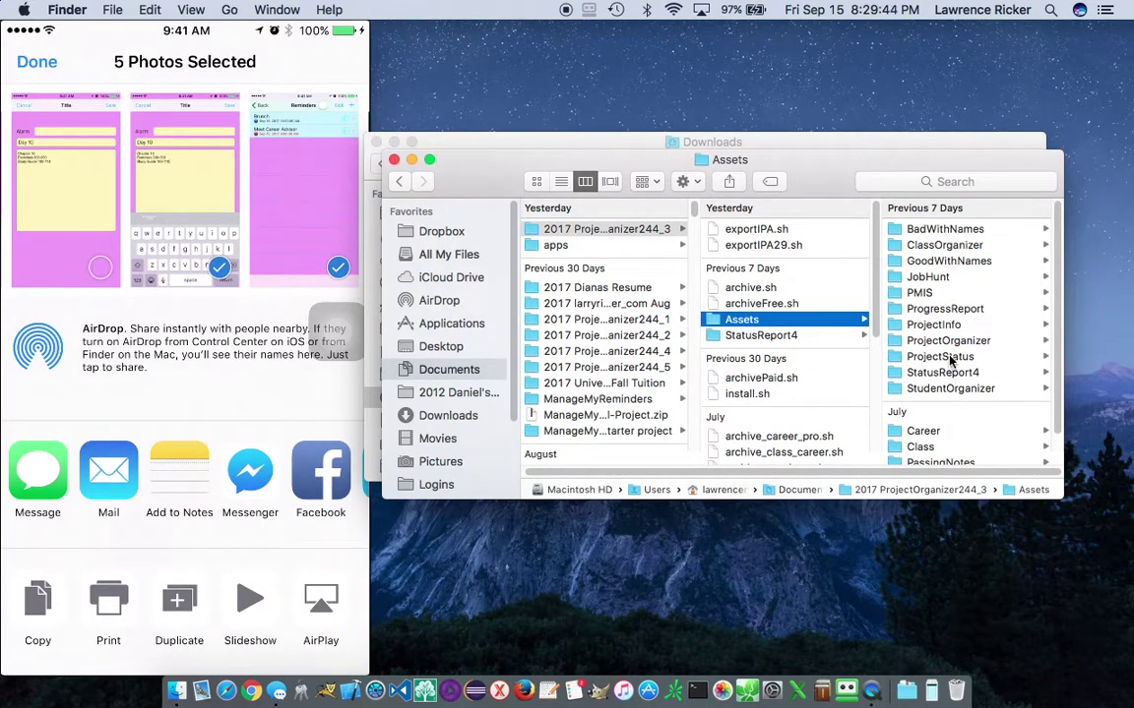
left_click(950, 245)
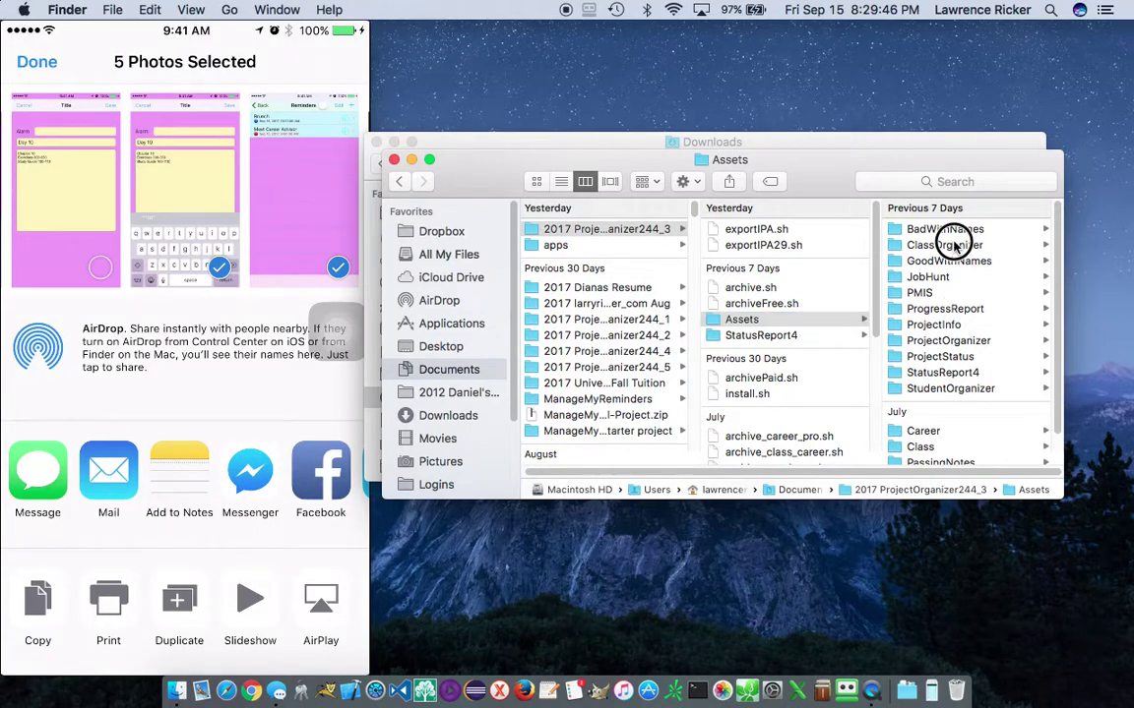
left_click(951, 229)
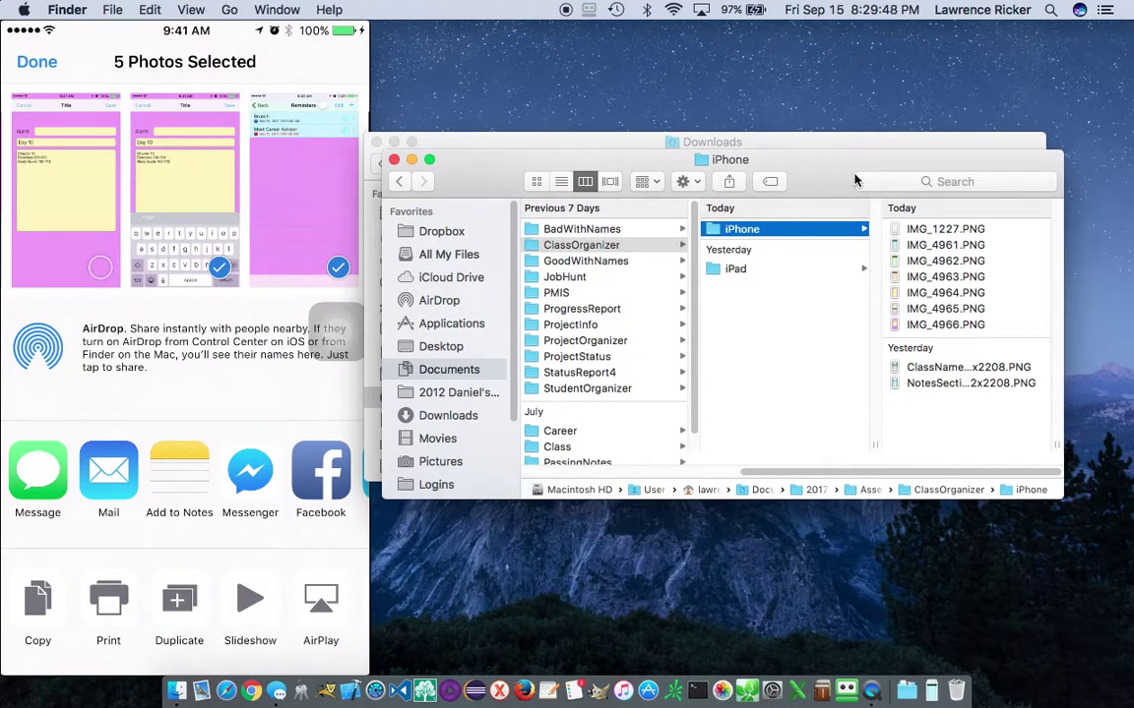
Place the iPhone folder window beside Downloads and move the five selected IMG images into the iPhone folder.
left_click_drag(799, 173, 418, 235)
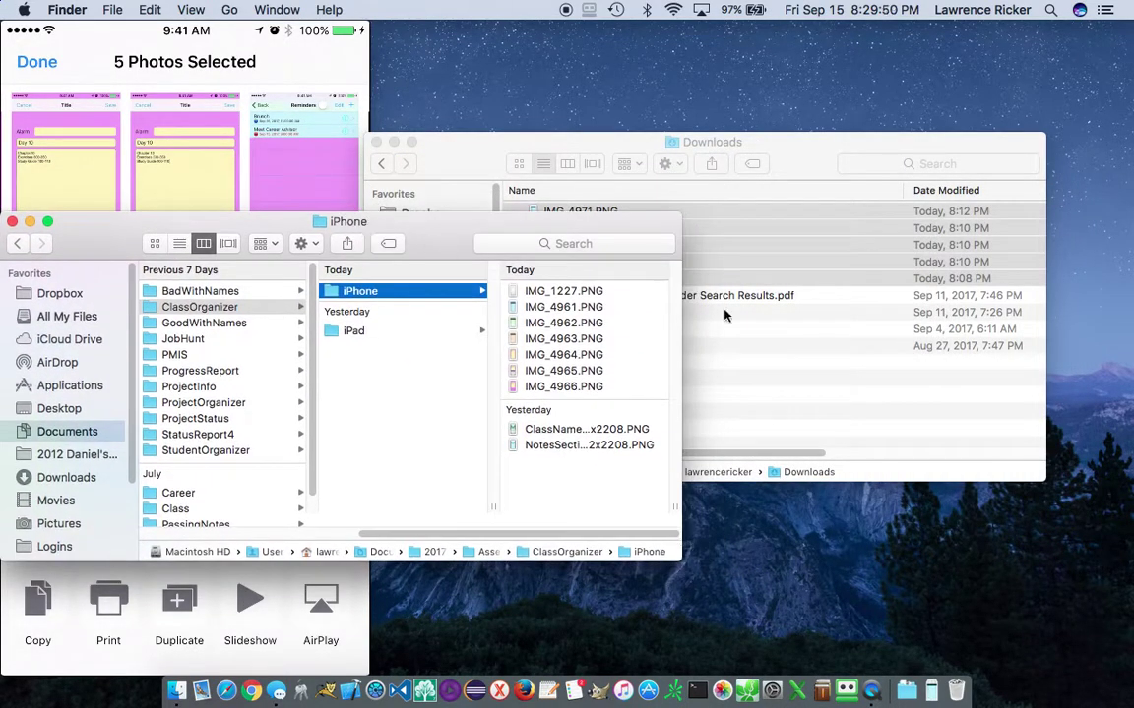
left_click(807, 251)
left_click_drag(794, 261, 602, 514)
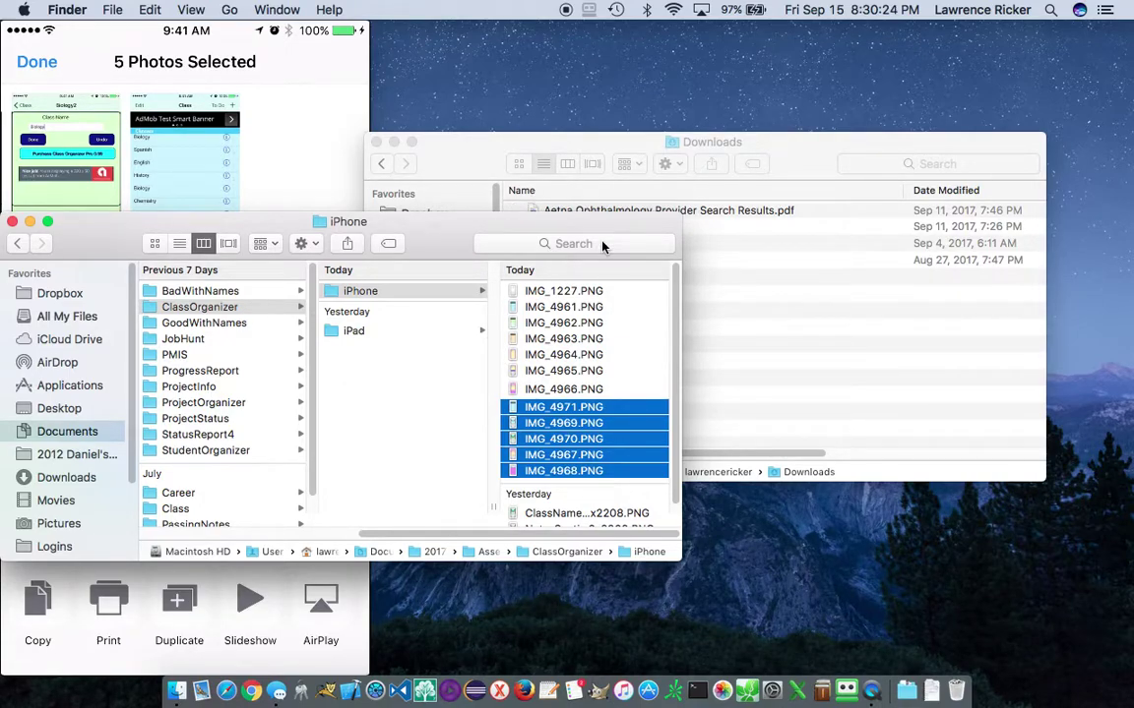
left_click(770, 143)
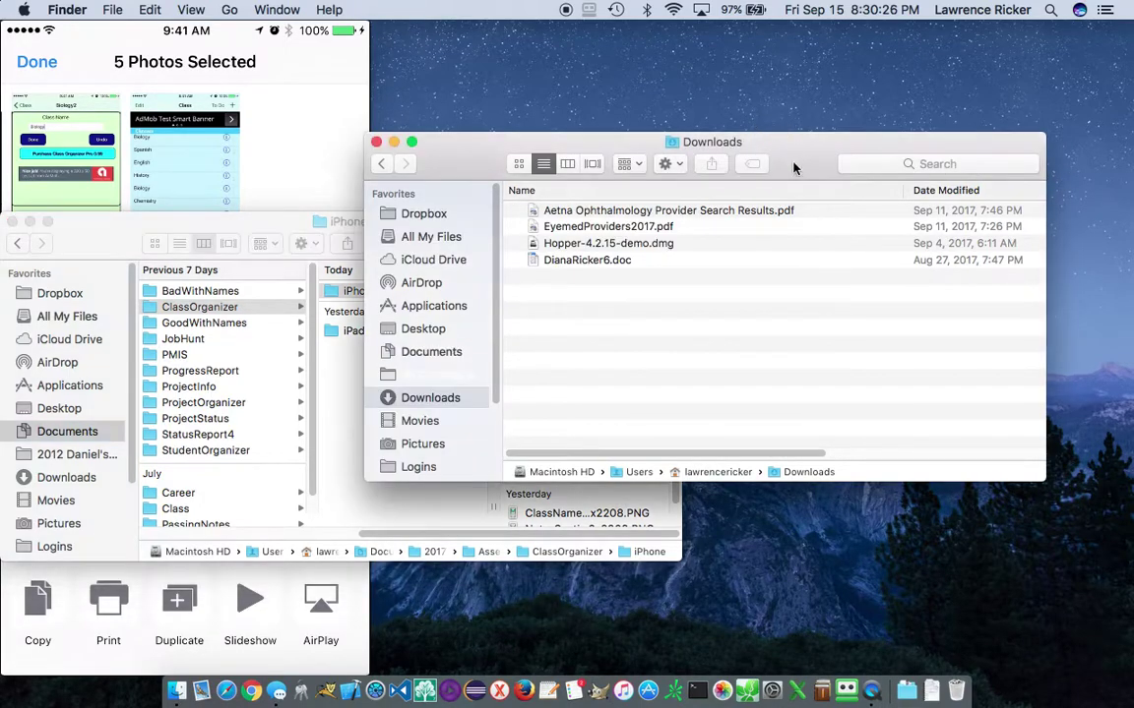
Close the Downloads window and move the iPhone folder window clear of the mirrored iPhone.
left_click(376, 143)
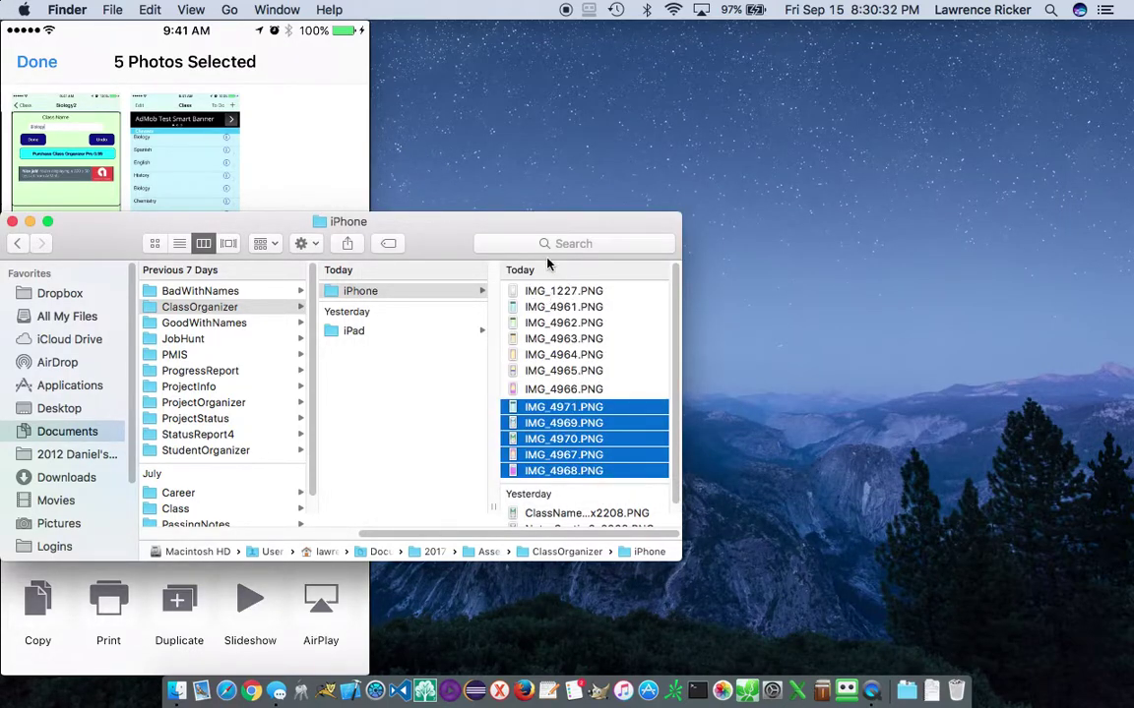
left_click_drag(372, 222, 765, 111)
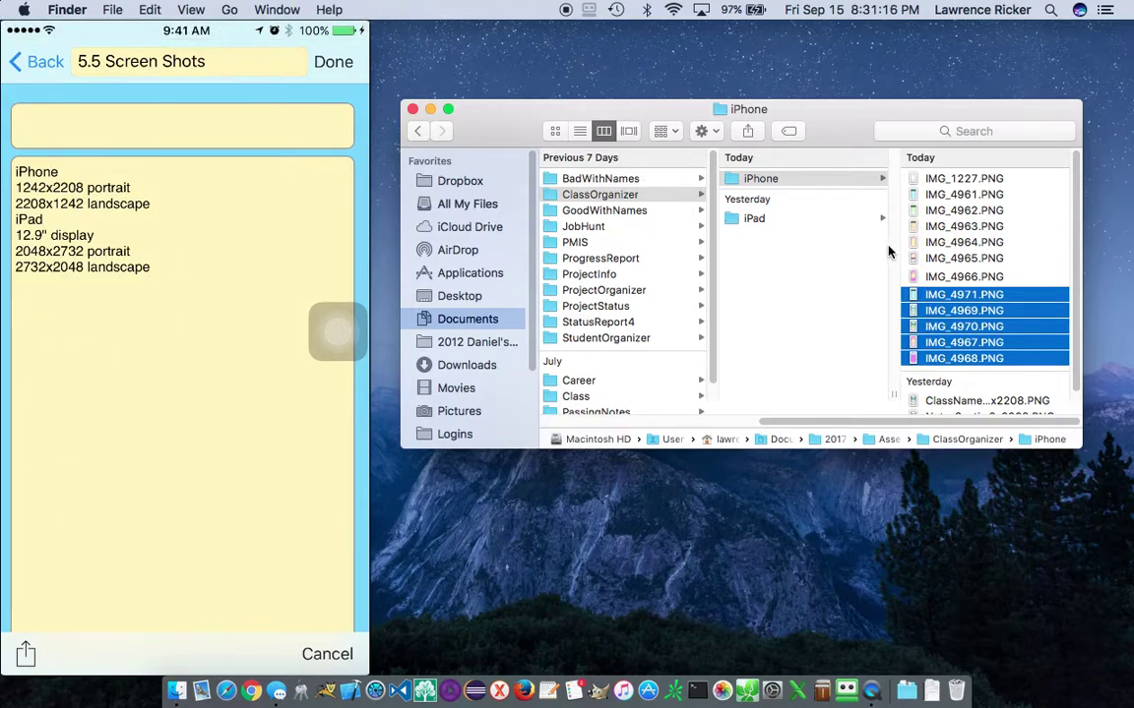
right_click(967, 184)
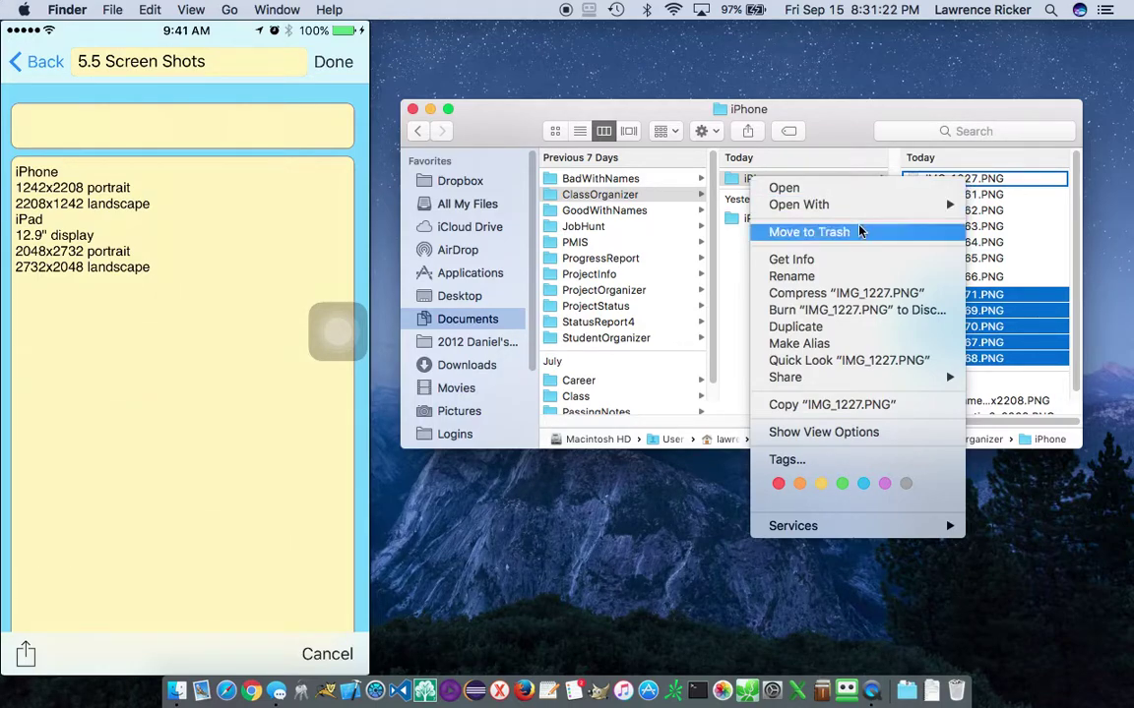
key("Escape")
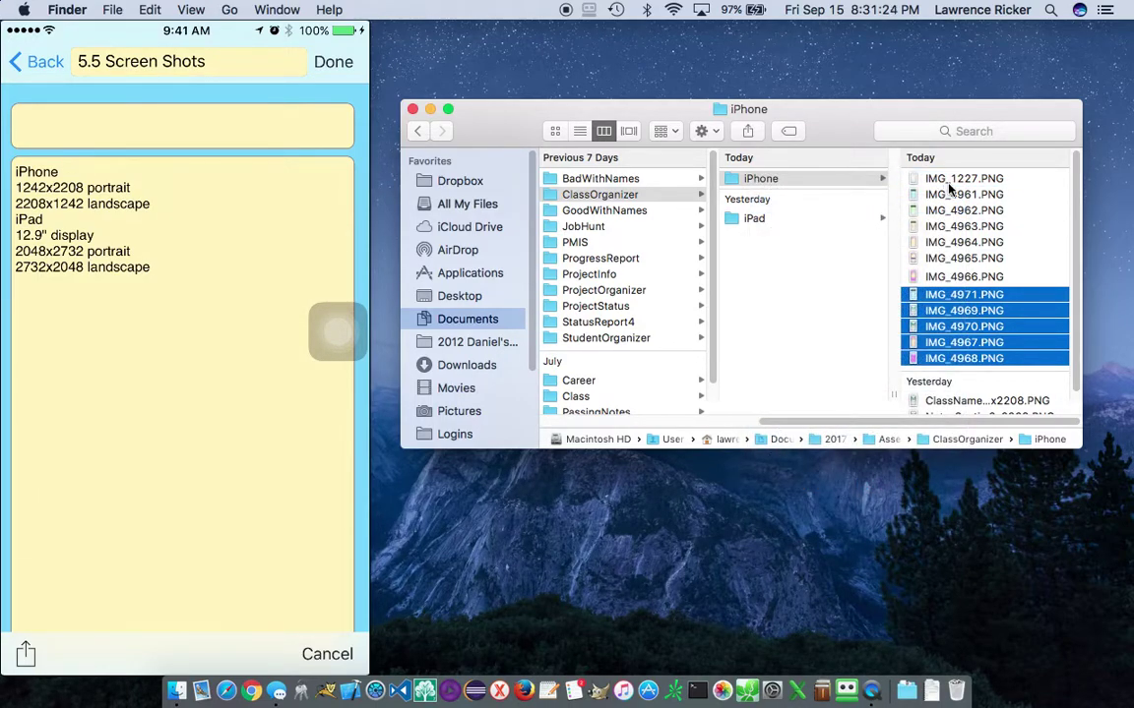
right_click(960, 183)
mouse_move(901, 209)
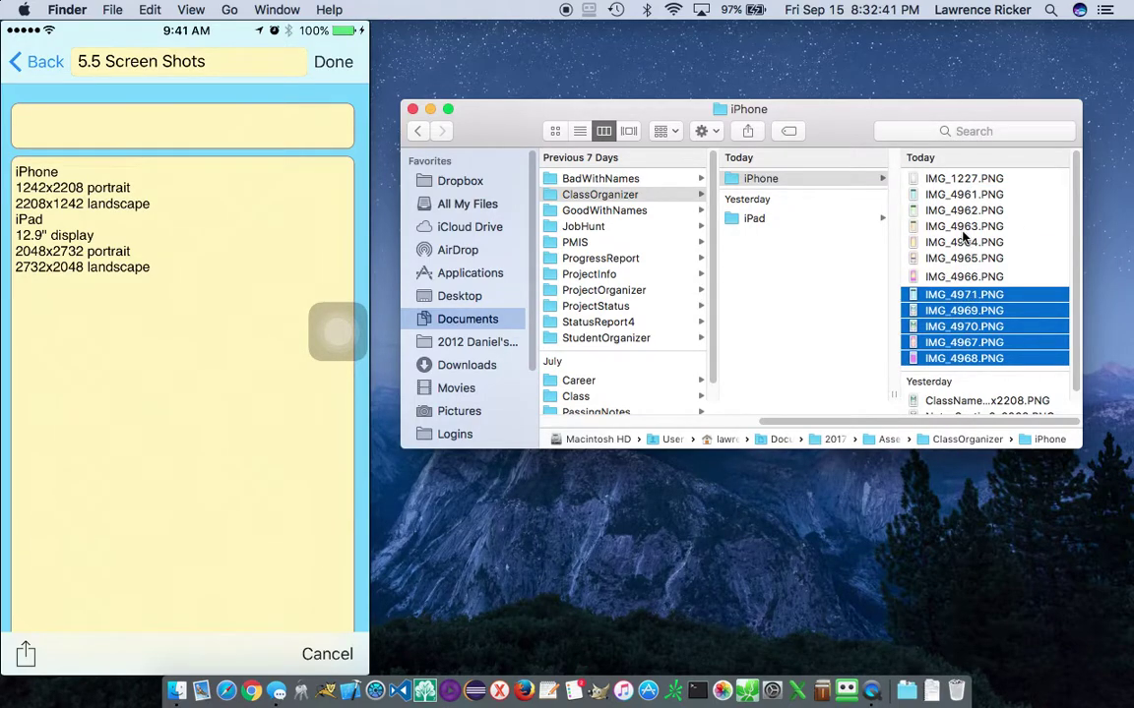
left_click(873, 225)
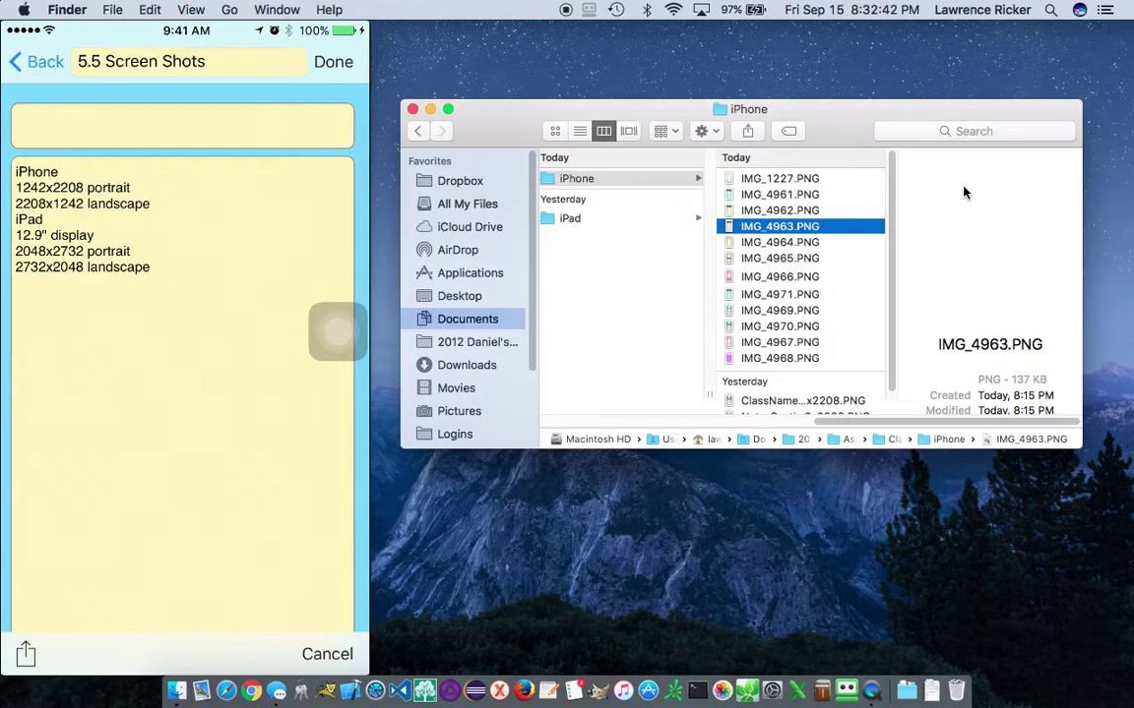
Enlarge the iPhone folder window and compare the dimensions of IMG_1227.PNG and IMG_4961.PNG with the required sizes in the mirrored notes.
left_click(759, 180)
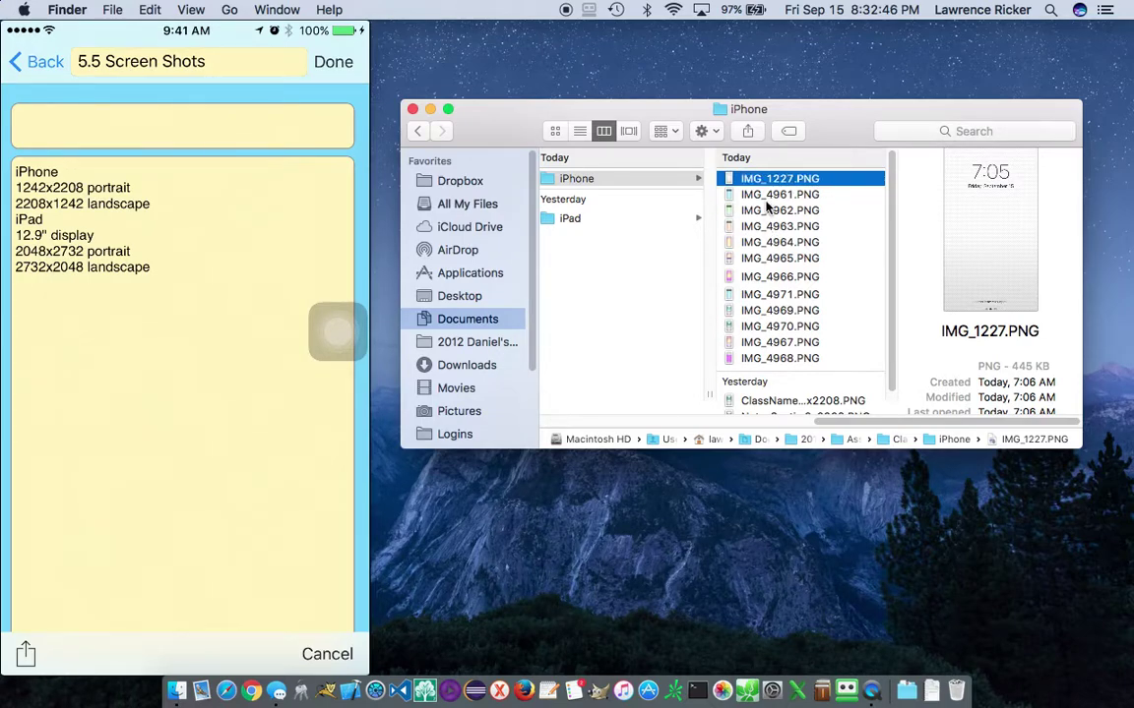
right_click(764, 197)
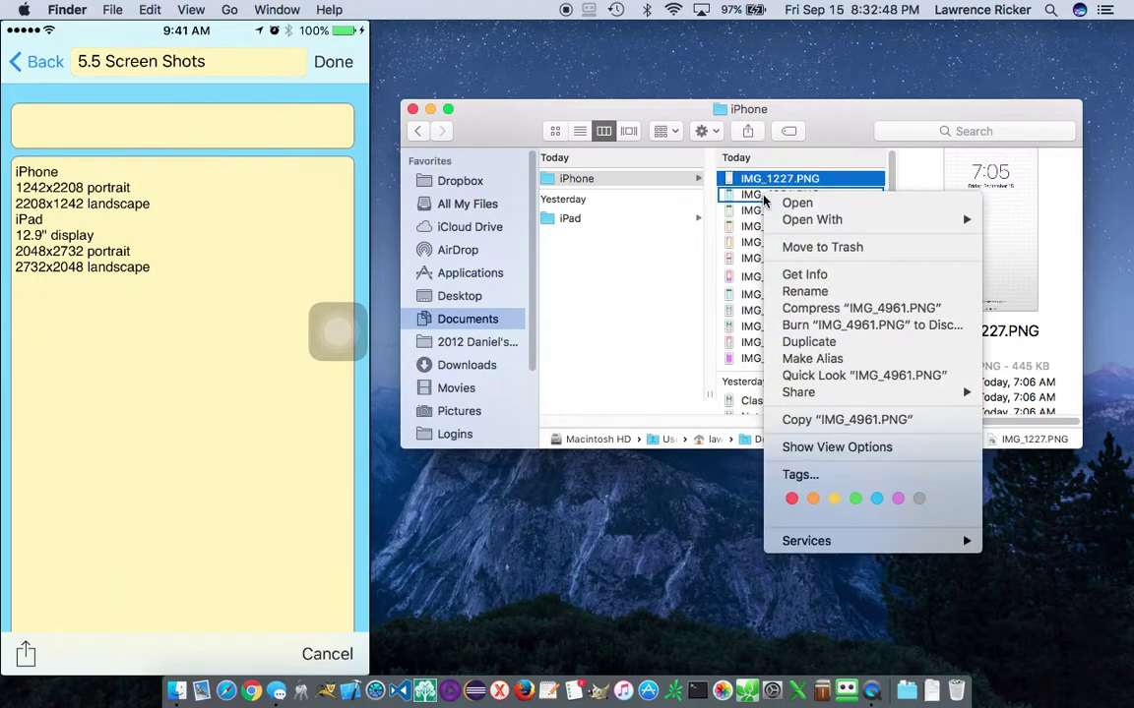
key("Escape")
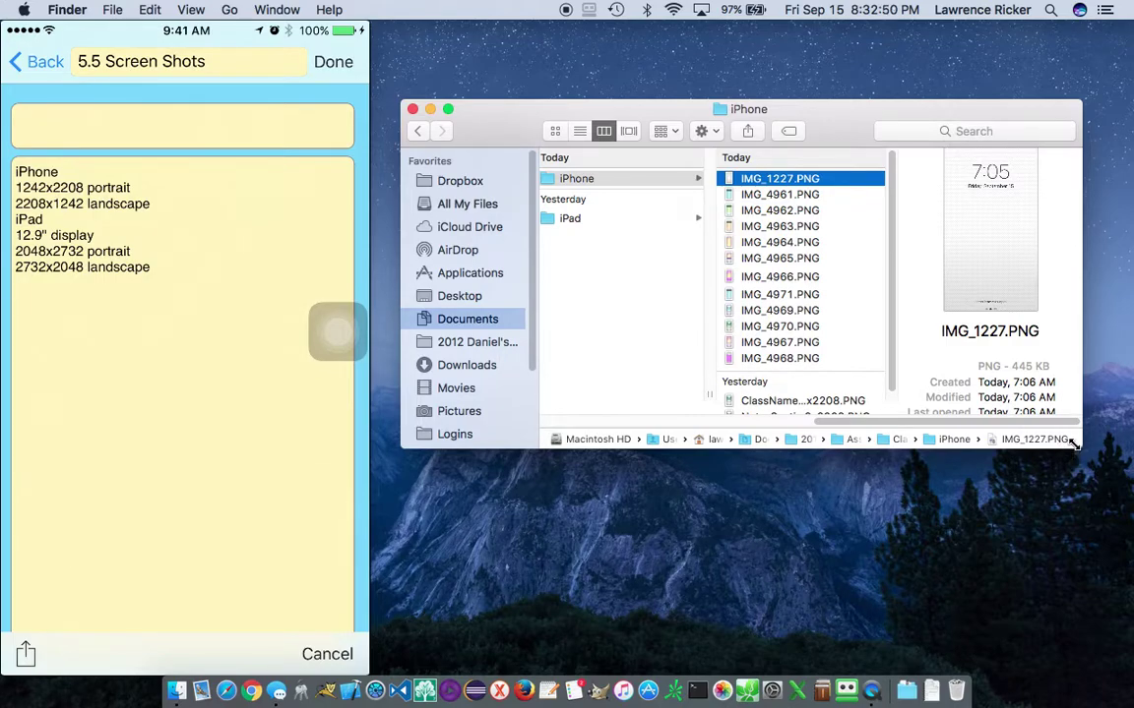
left_click_drag(1073, 444, 1079, 561)
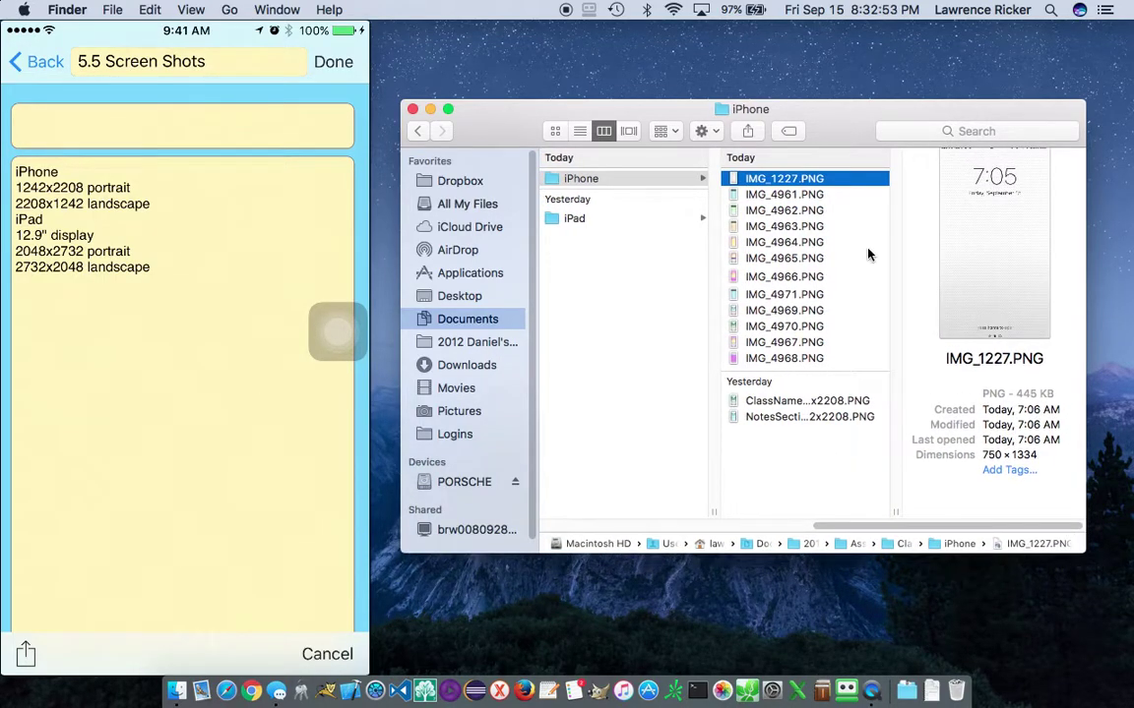
left_click(798, 198)
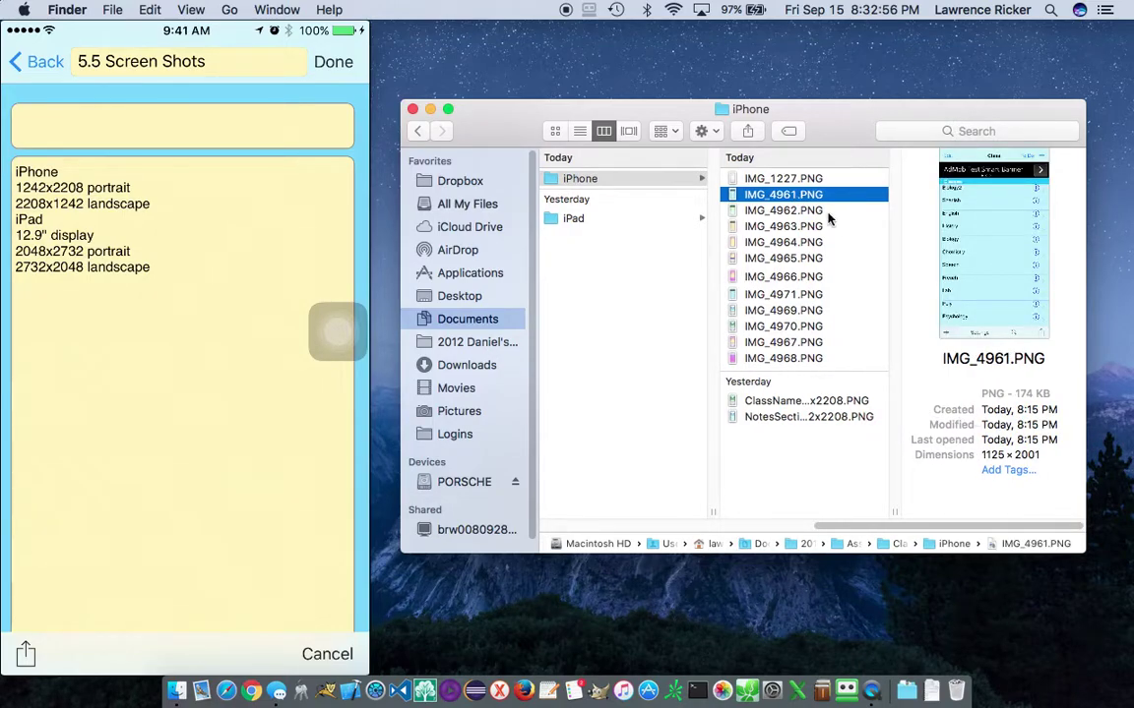
left_click(789, 178)
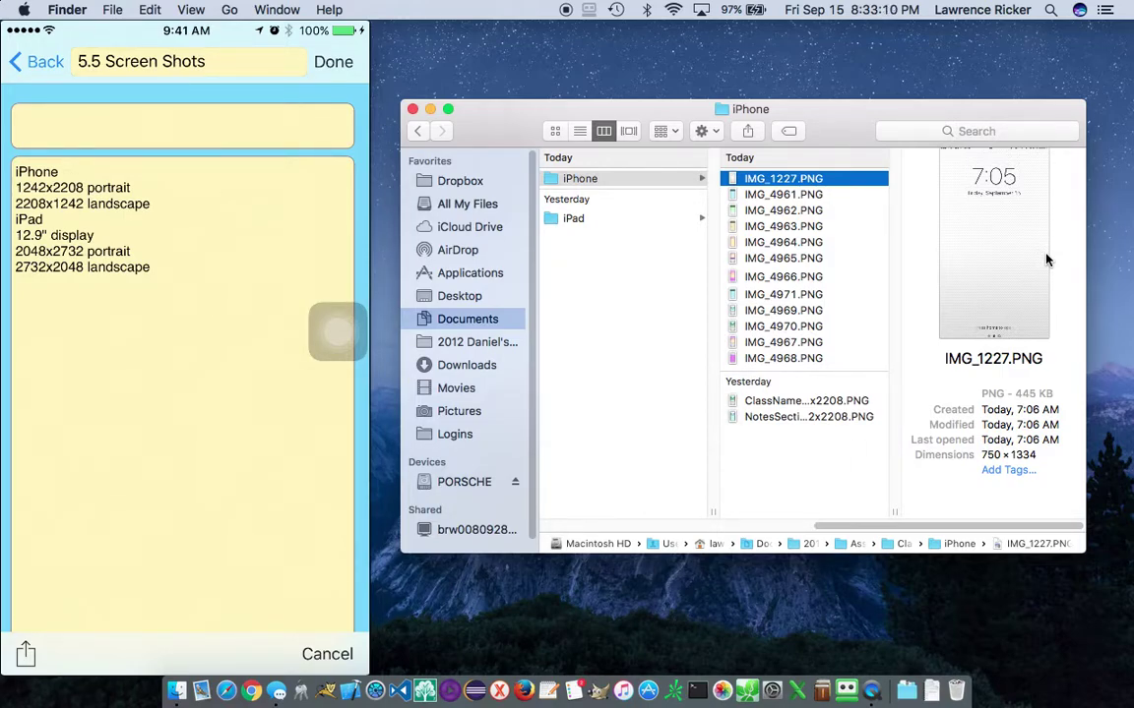
left_click(750, 194)
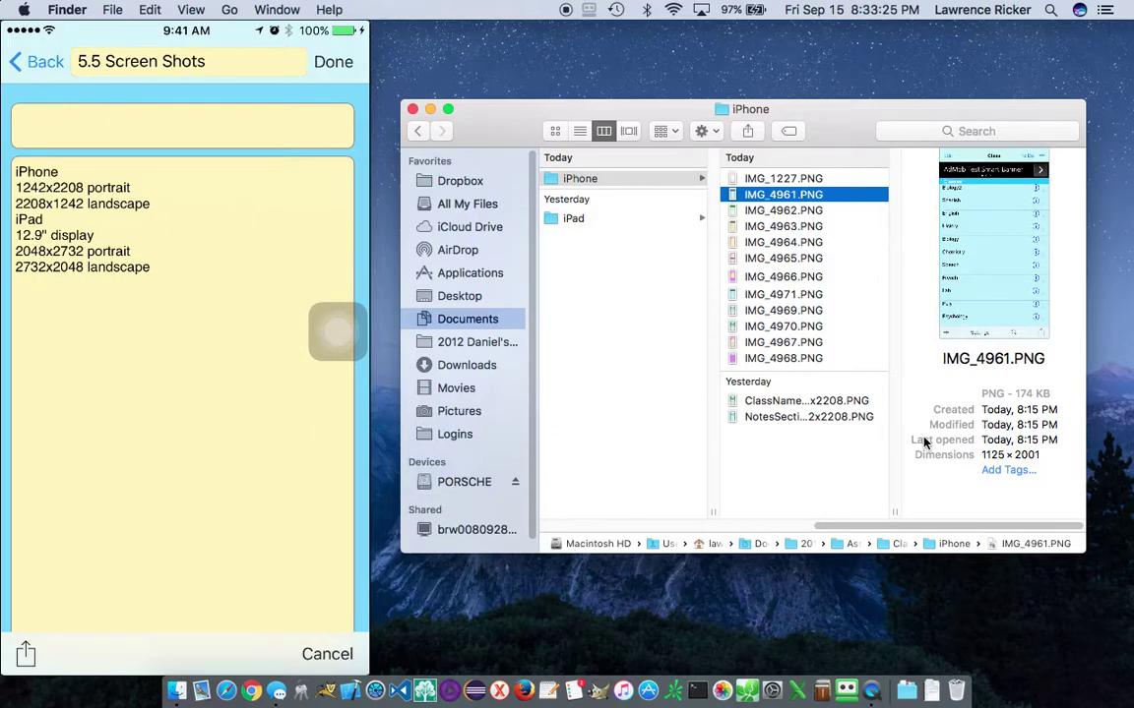
mouse_move(18, 195)
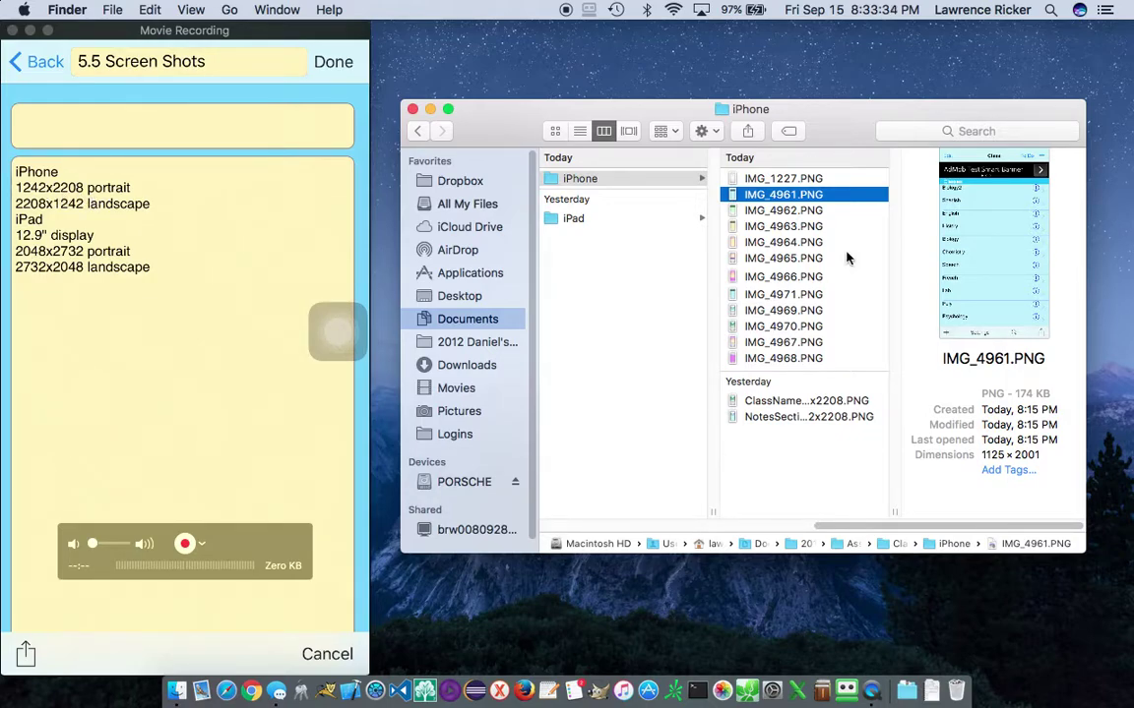
Open IMG_4961.PNG from the iPhone folder in GIMP.
left_click(810, 195)
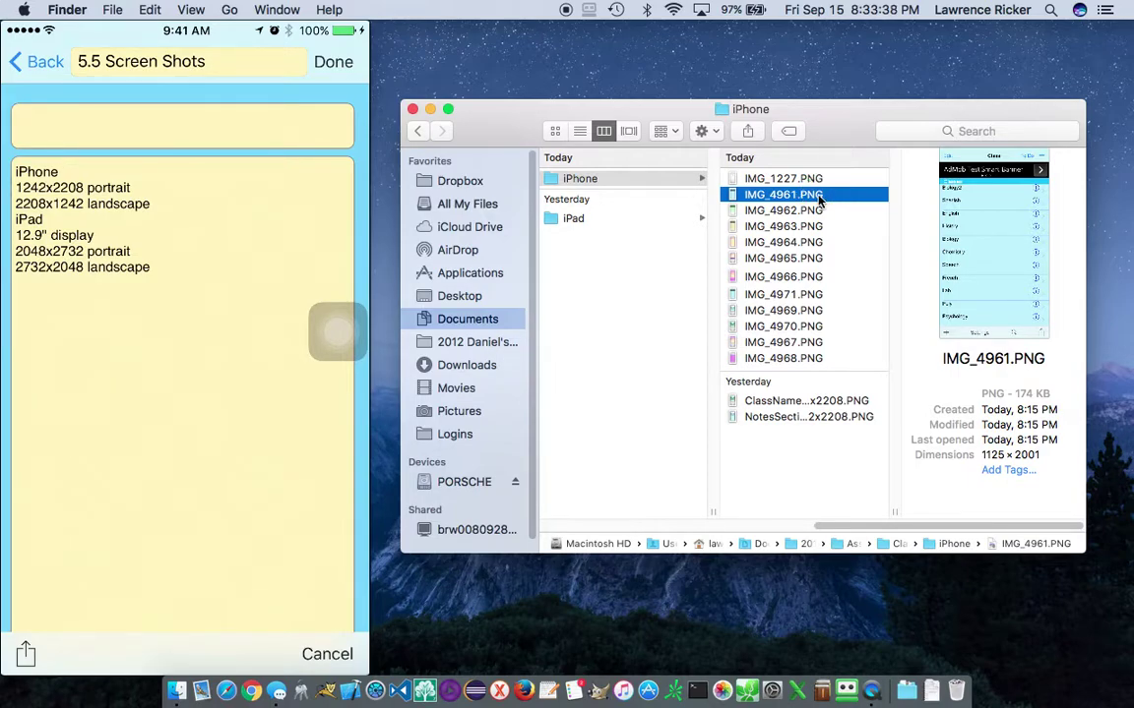
right_click(818, 196)
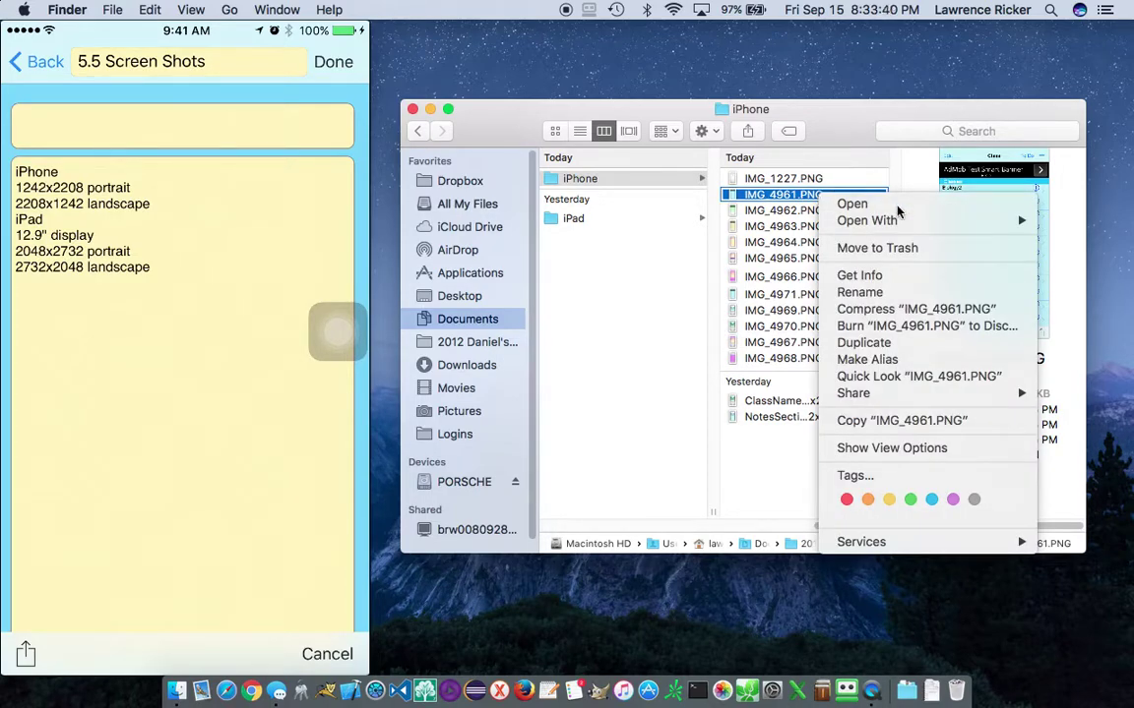
key("Escape")
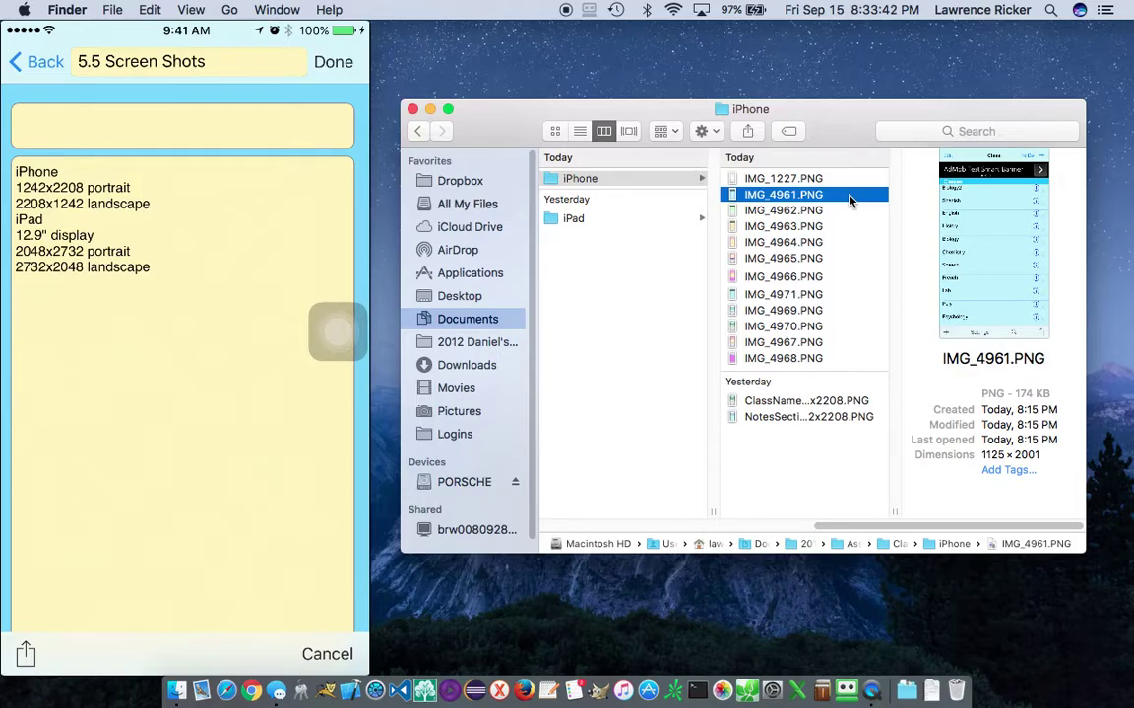
right_click(850, 200)
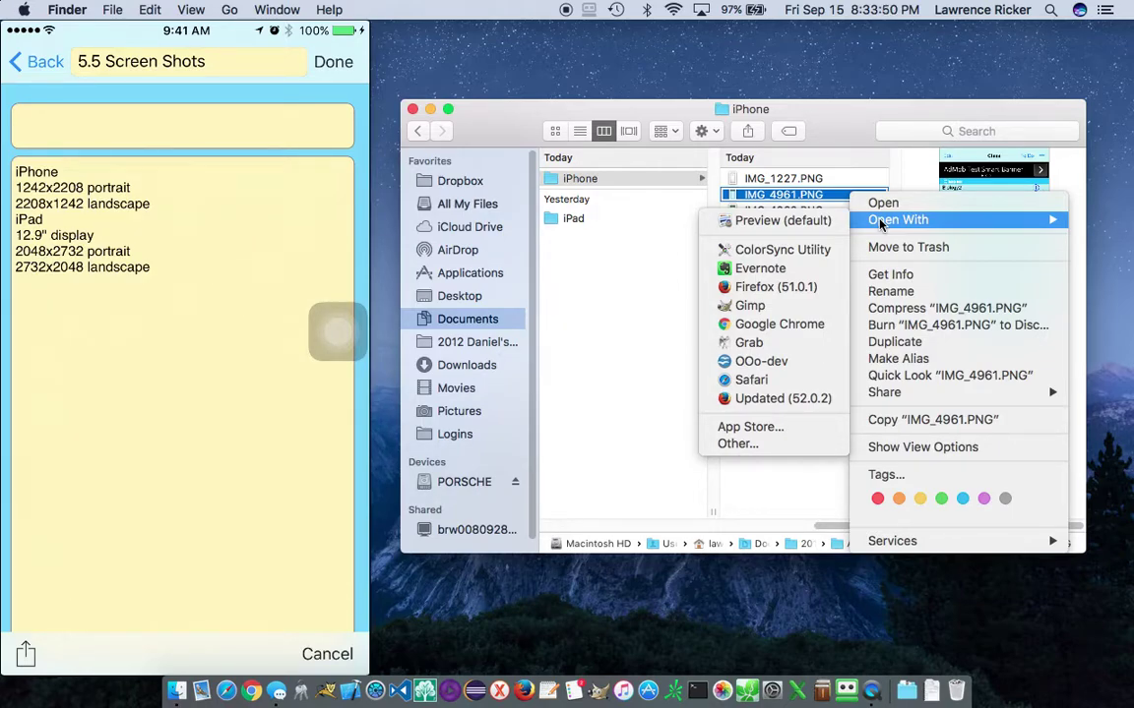
left_click(774, 307)
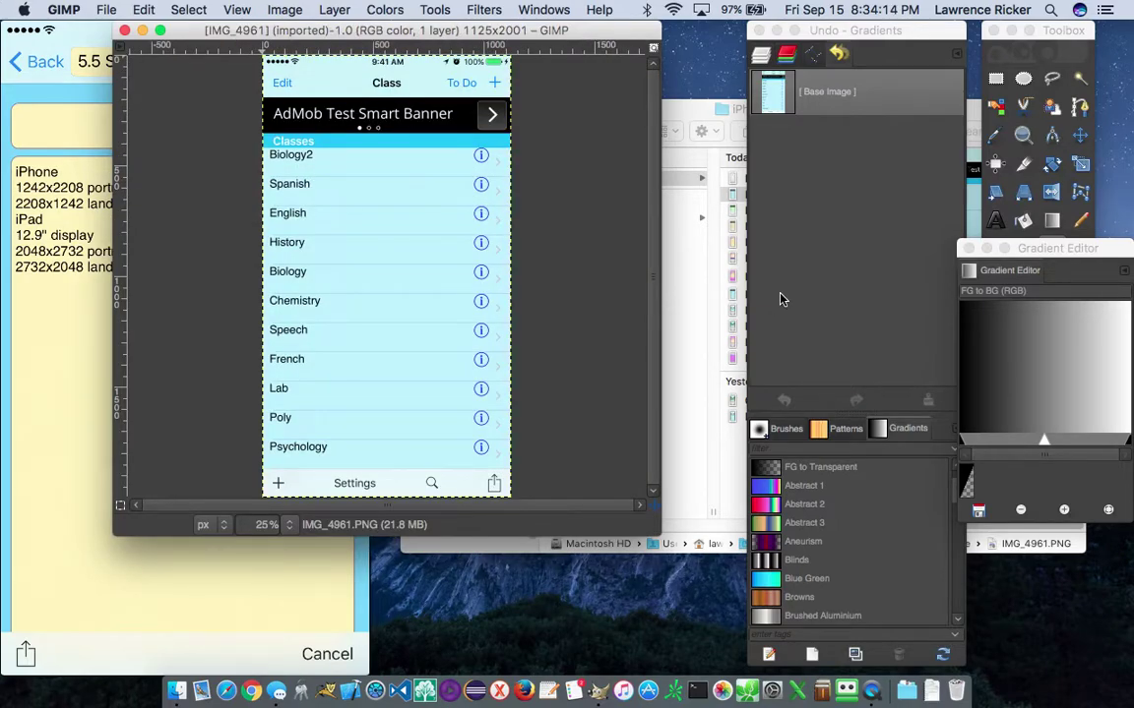
left_click(285, 11)
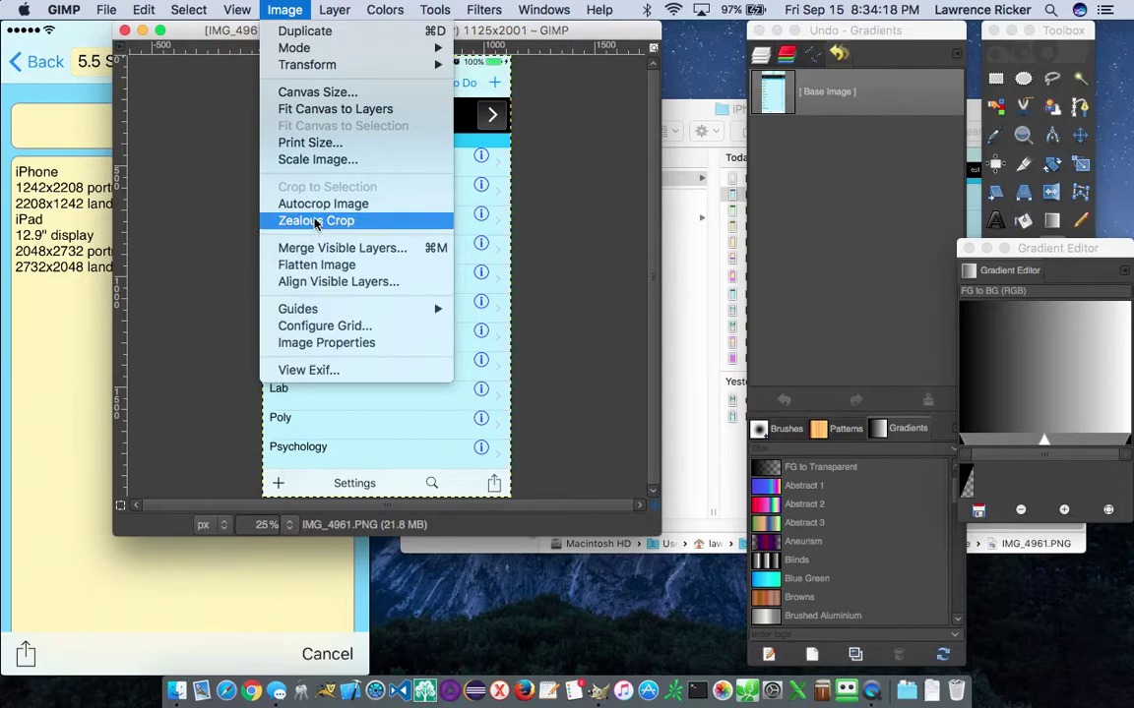
left_click(323, 160)
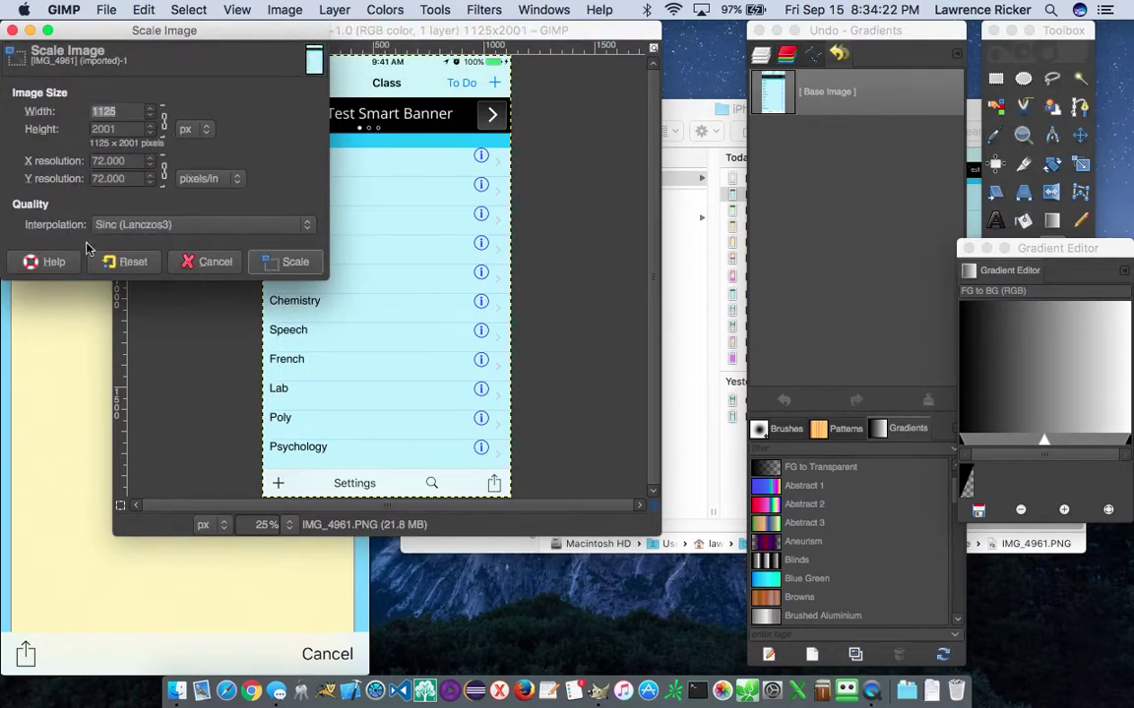
left_click(40, 354)
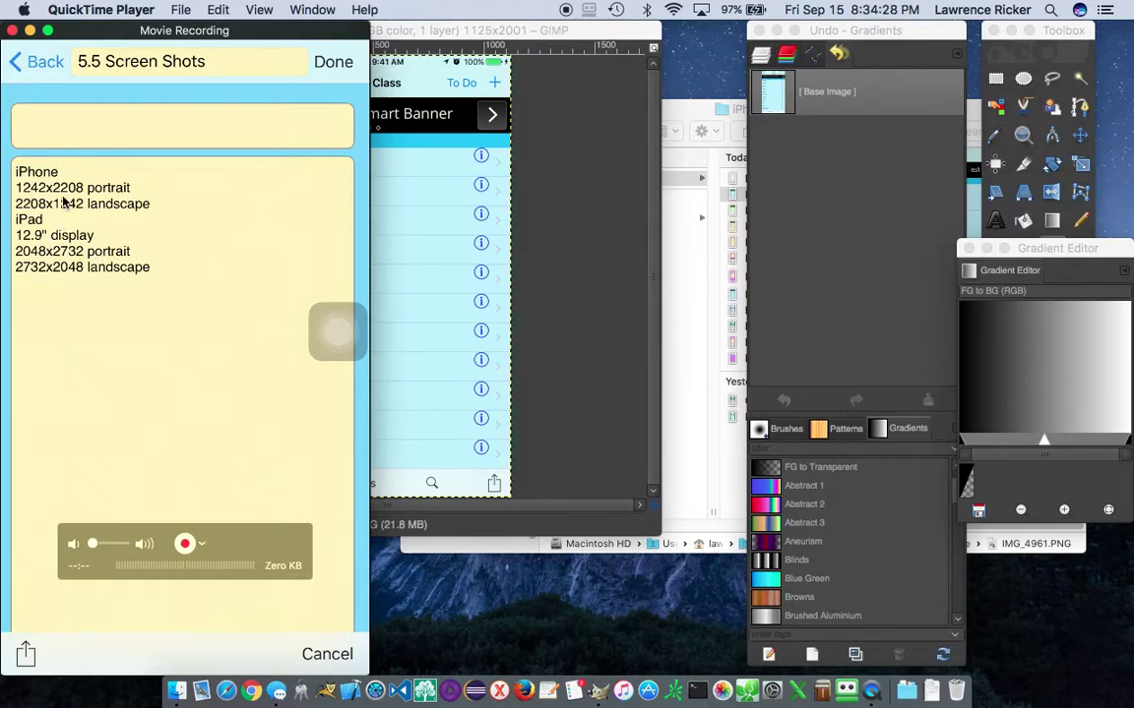
Move the image window clear of the mirrored size notes and enter a width of 1242 px for scaling the image.
left_click(442, 29)
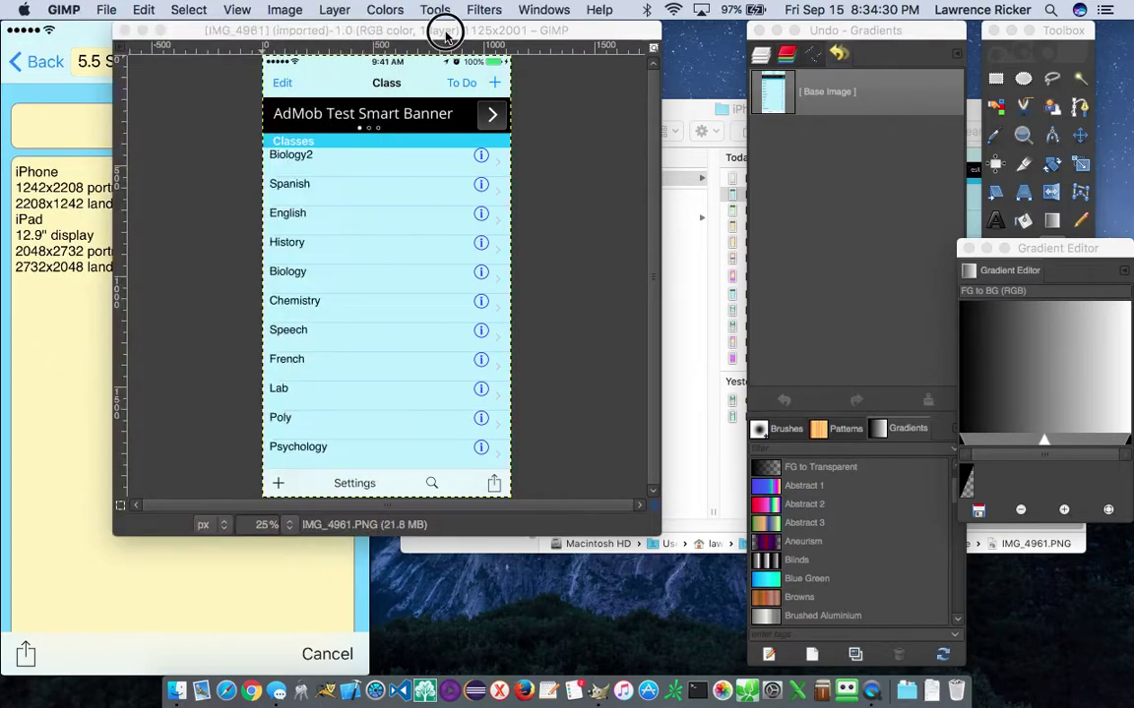
left_click_drag(404, 31, 601, 35)
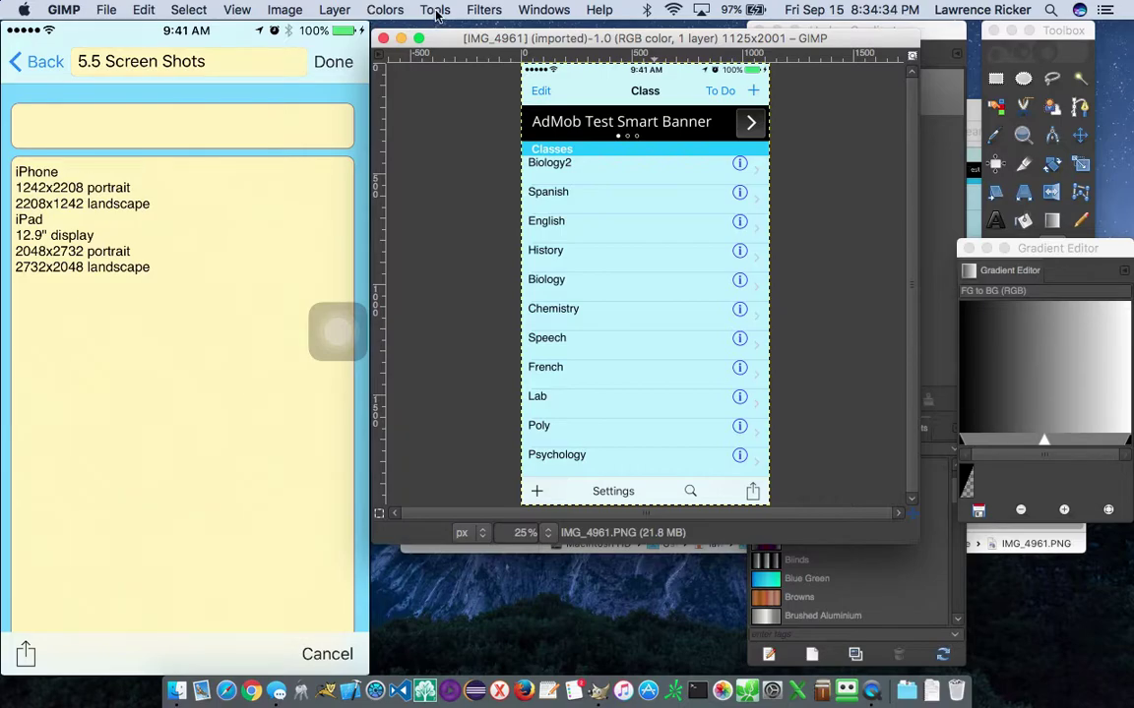
left_click(284, 10)
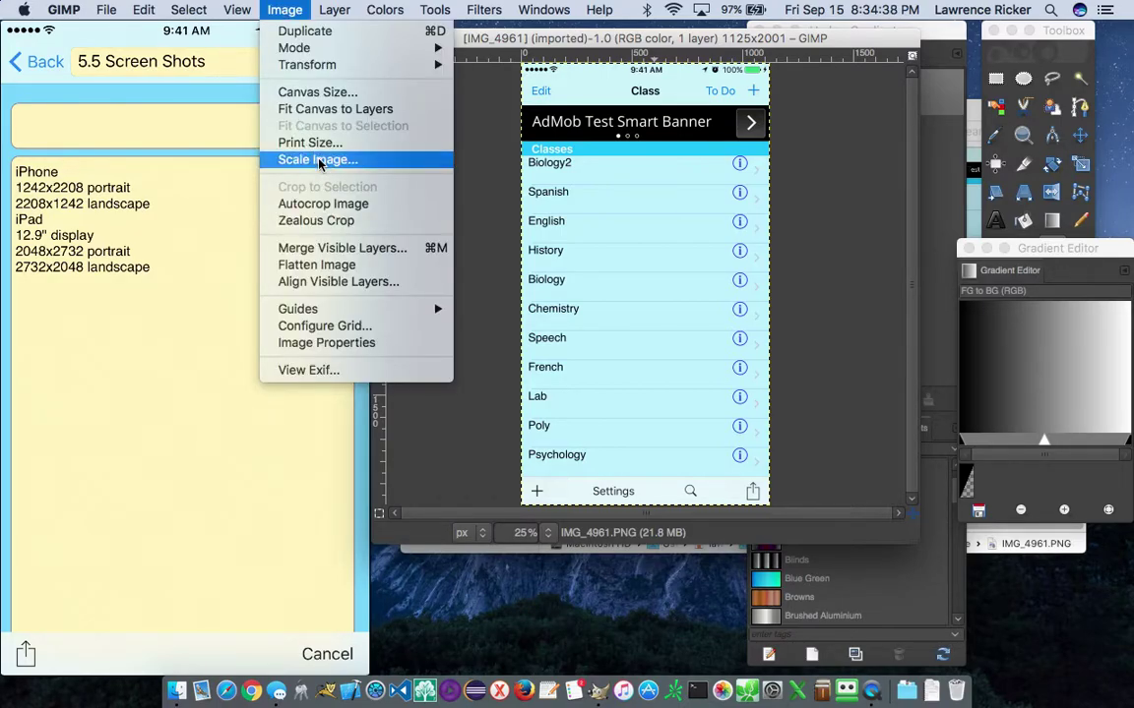
left_click(319, 160)
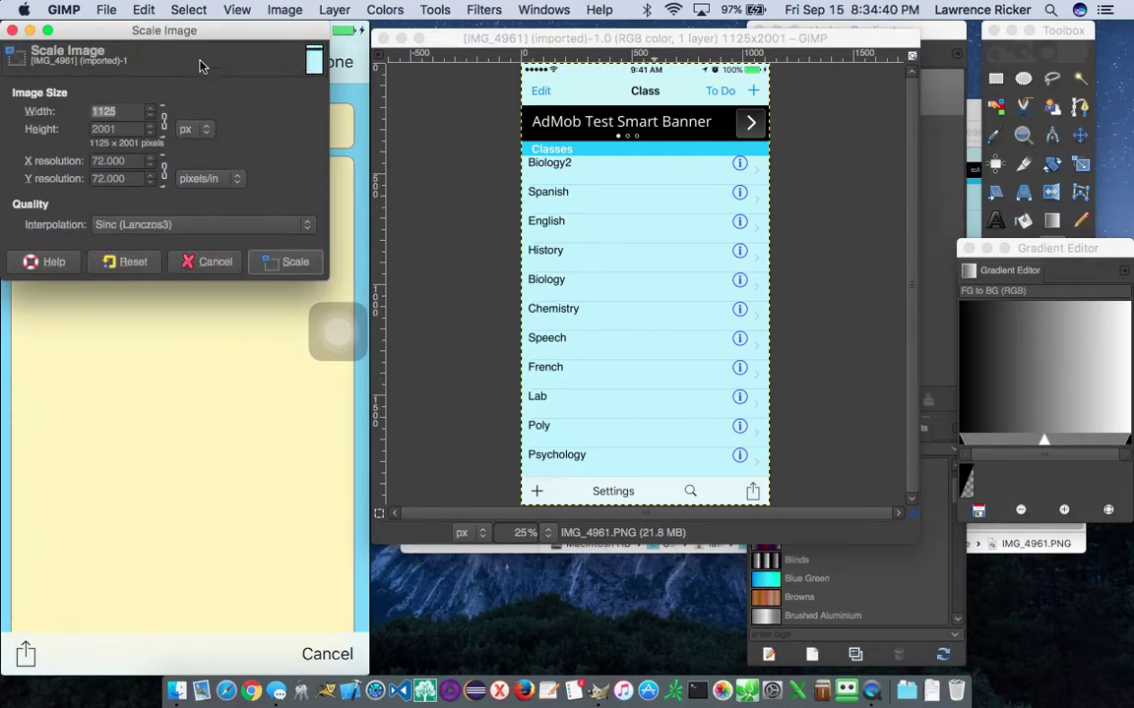
left_click_drag(141, 29, 680, 203)
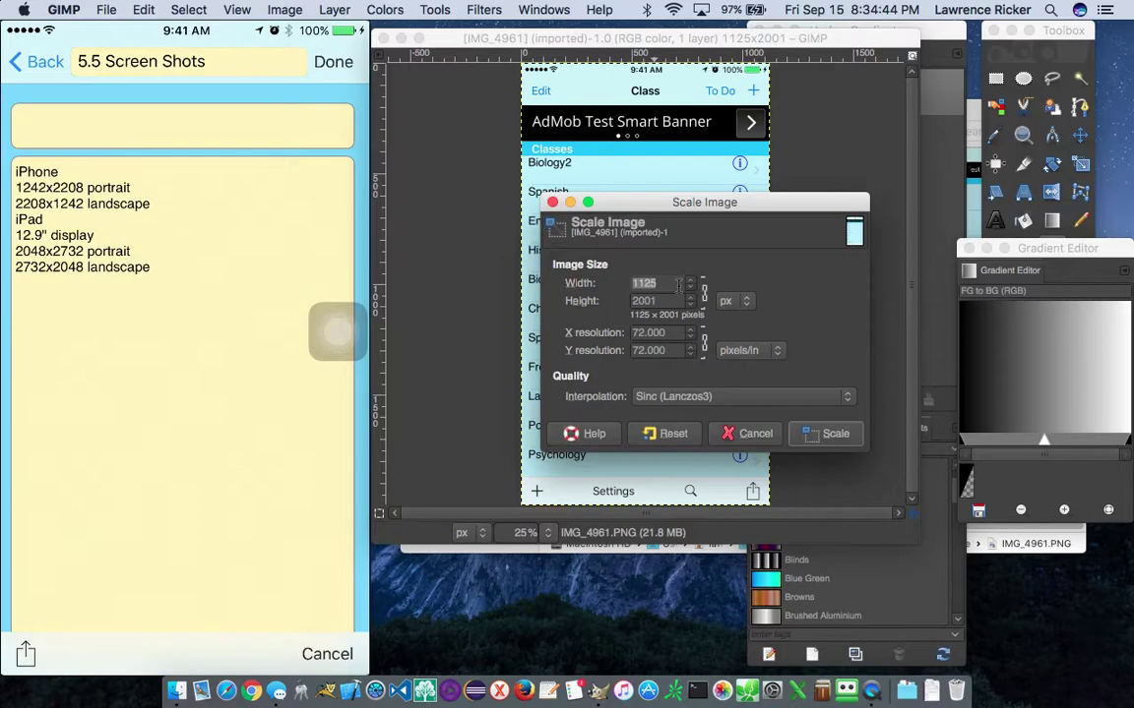
type("1242")
key("Tab")
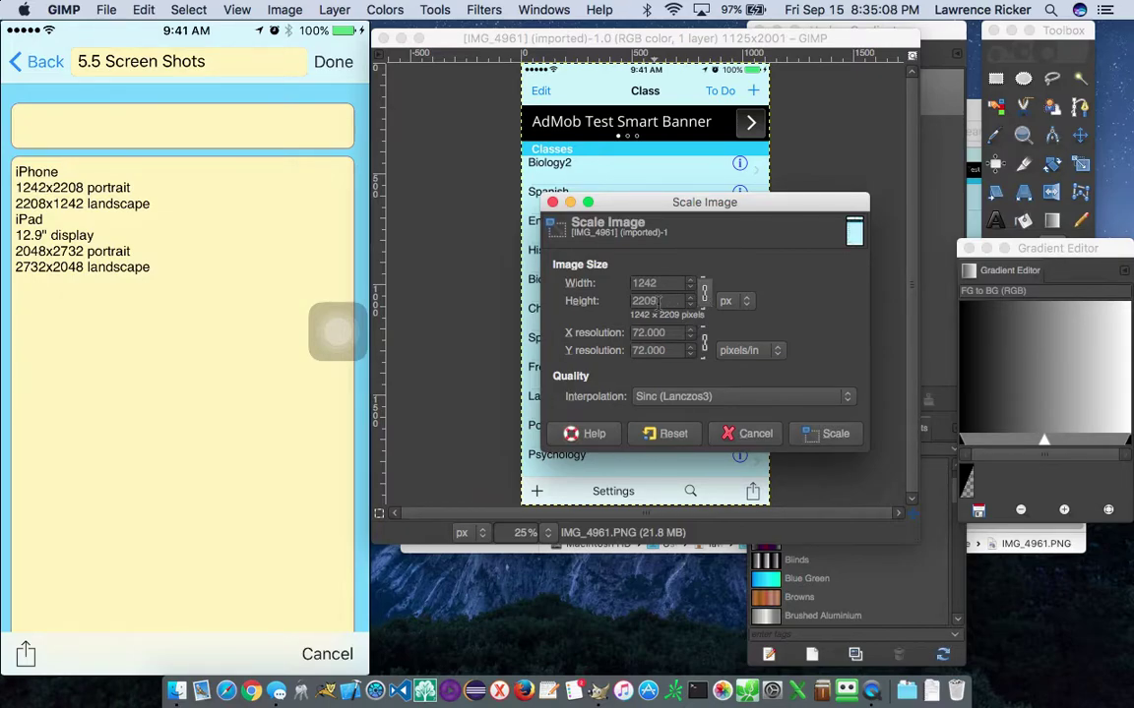
Try setting the height to 2208 px and the width to 1242 px while the two dimensions stay linked.
key("BackSpace")
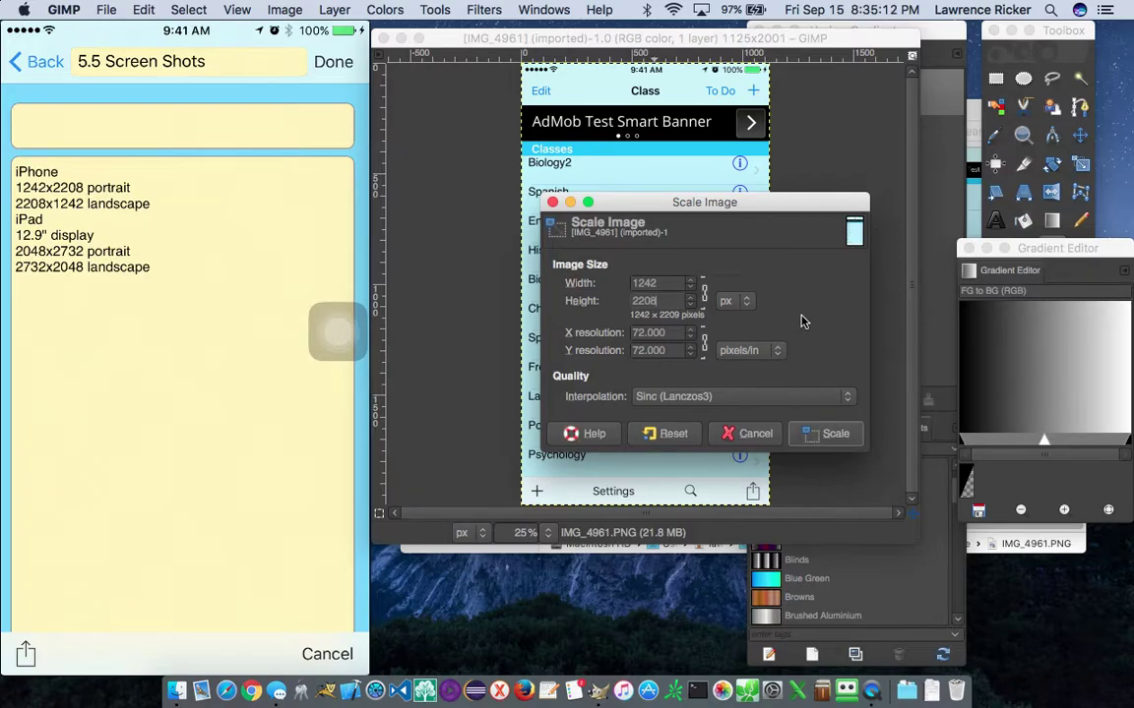
key("Tab")
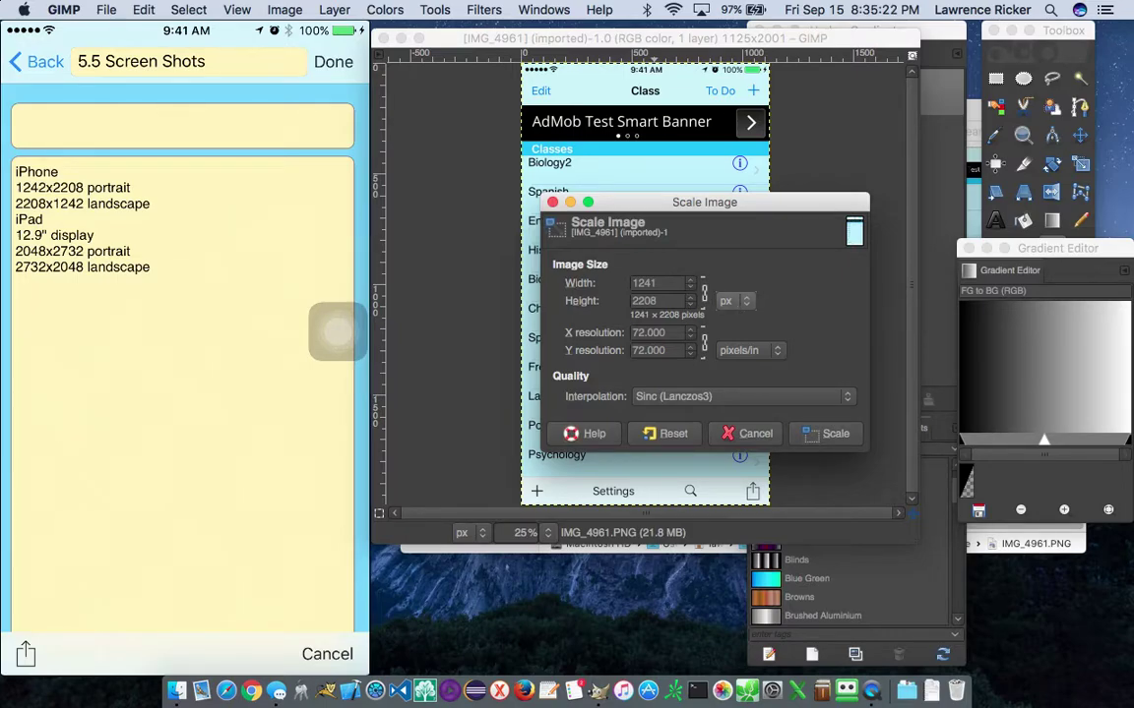
key("BackSpace")
key("Tab")
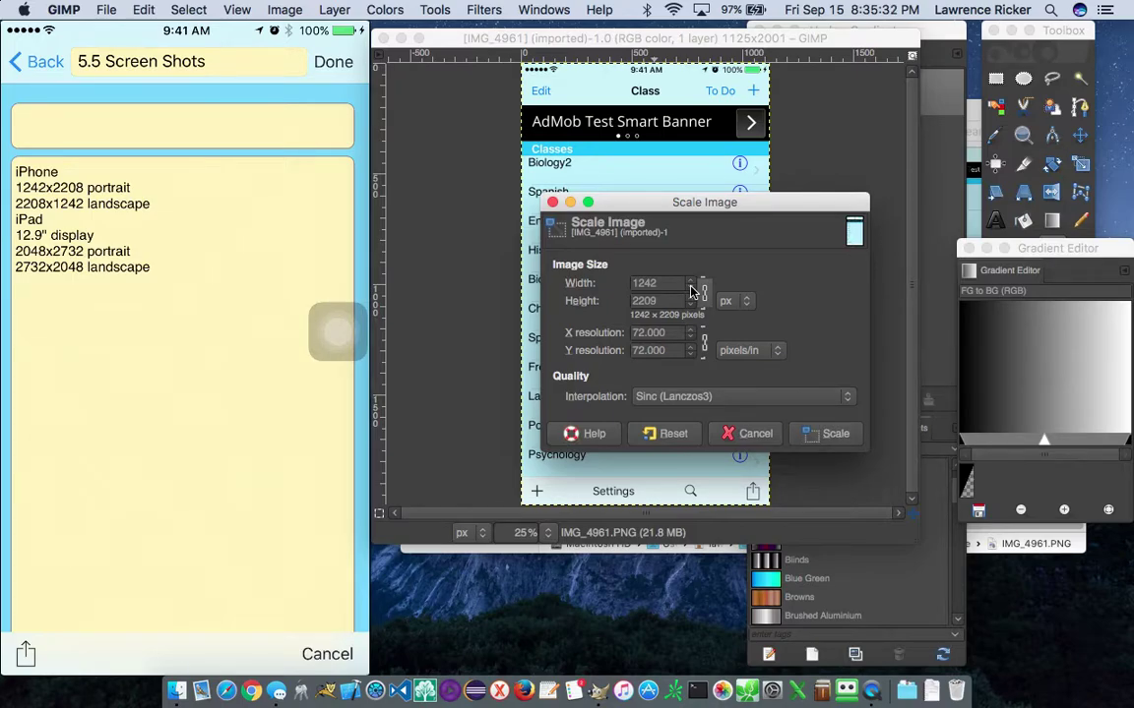
Unlink the width from the height, set the height to 2208 px and scale the image.
left_click(704, 289)
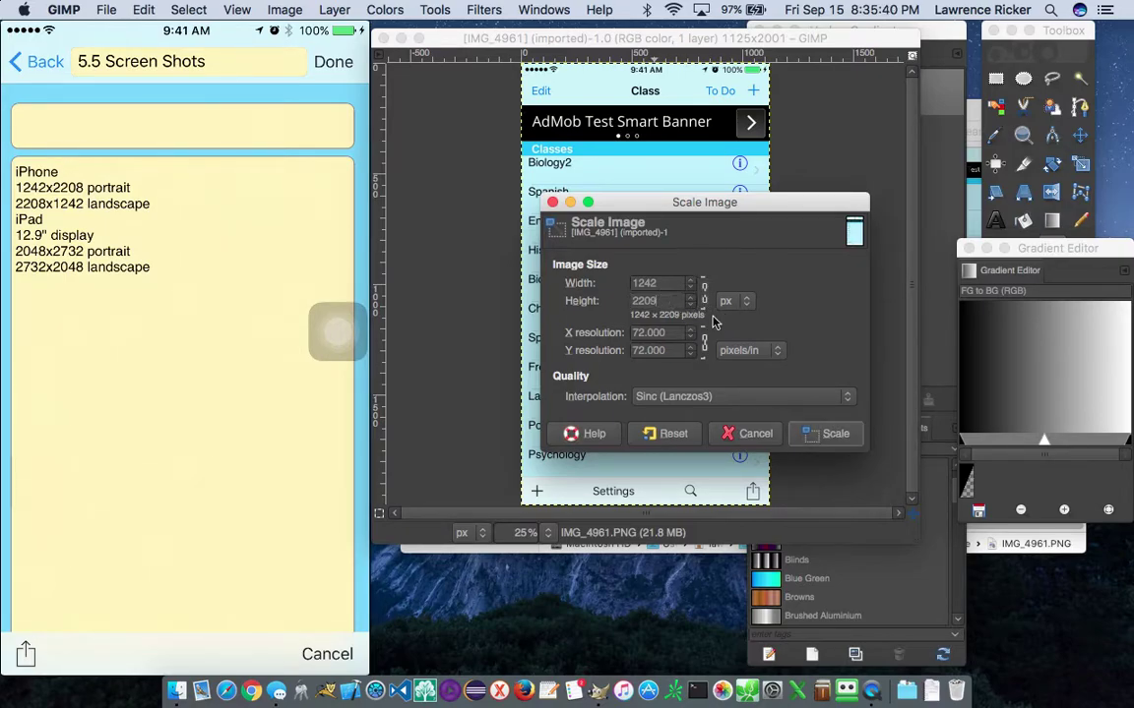
type("8")
key("Tab")
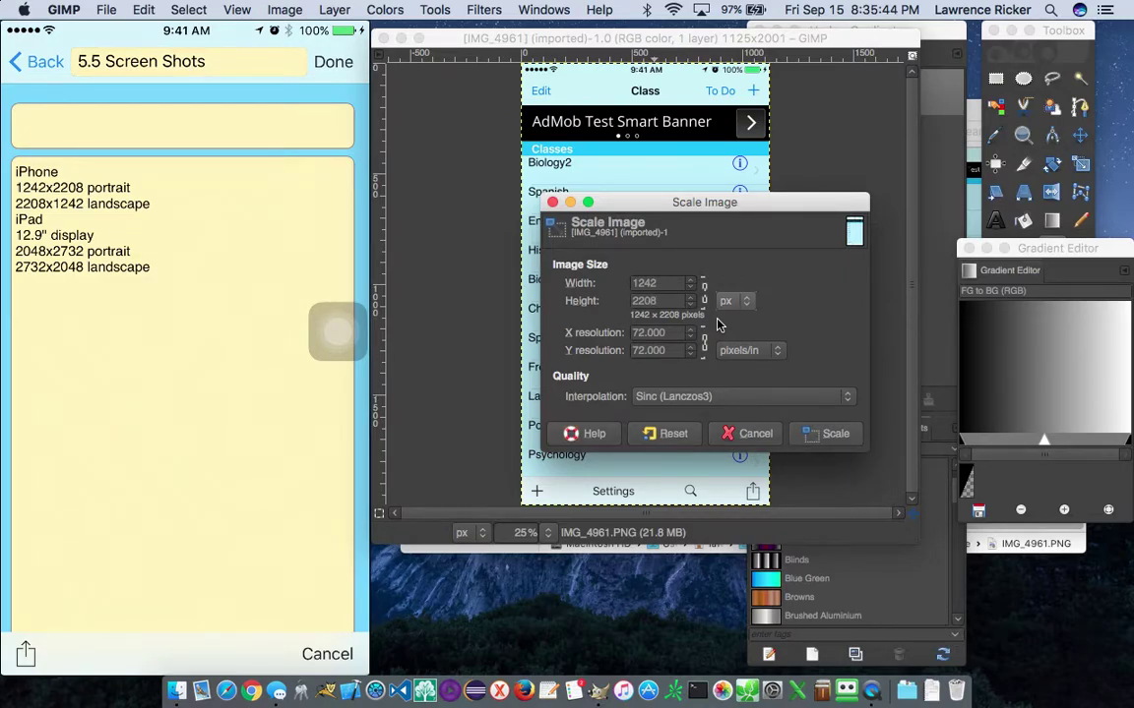
left_click(831, 433)
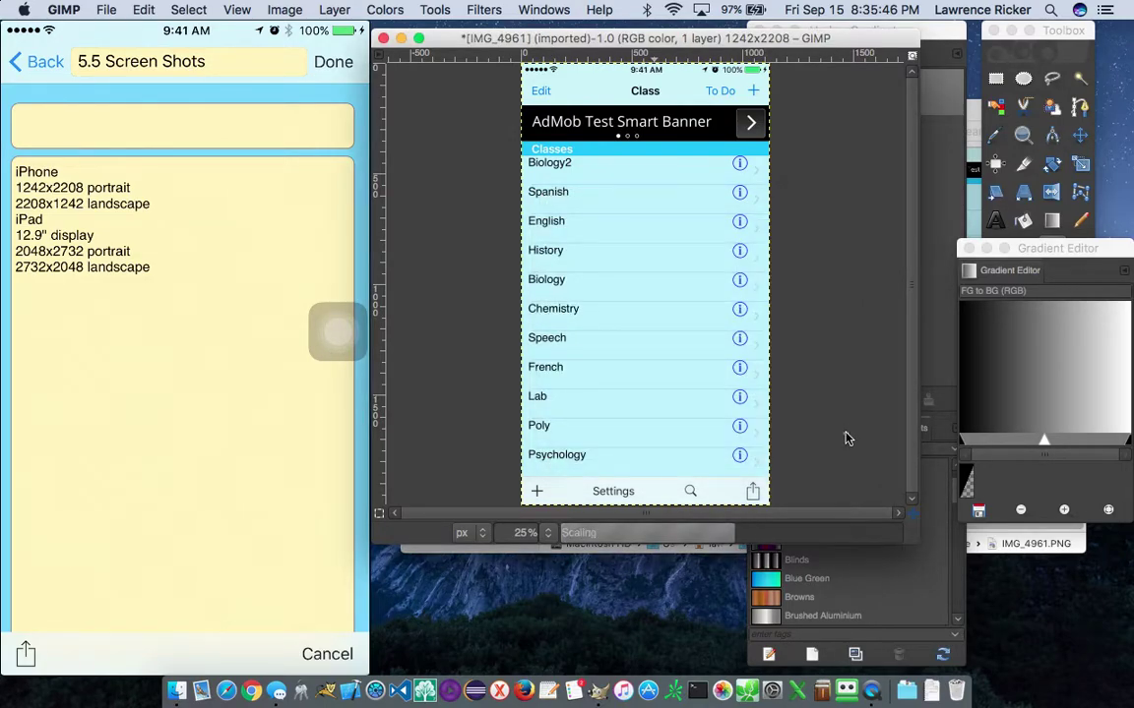